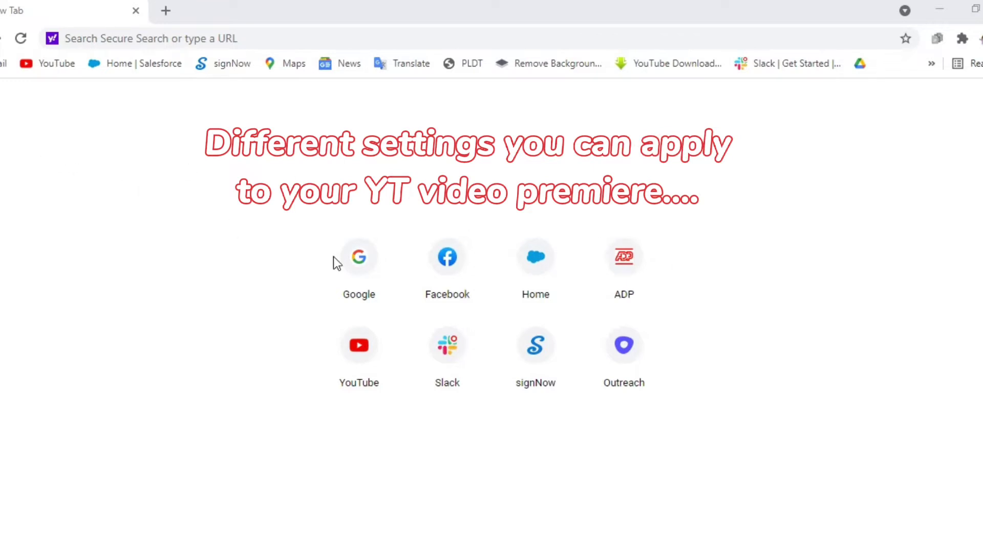
Go to YouTube Studio and open the details of the unlisted chicken tinola video from the channel content.
left_click(357, 355)
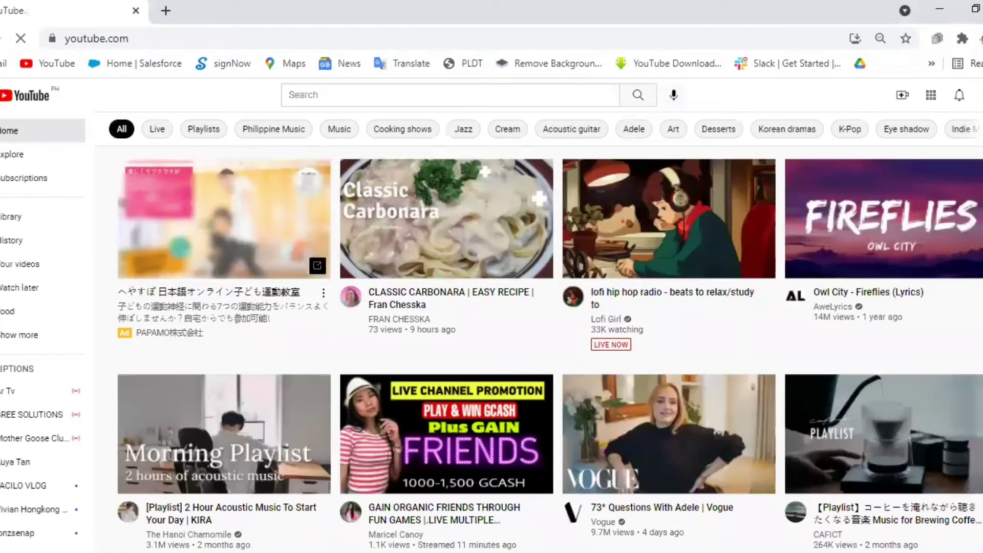
left_click(973, 95)
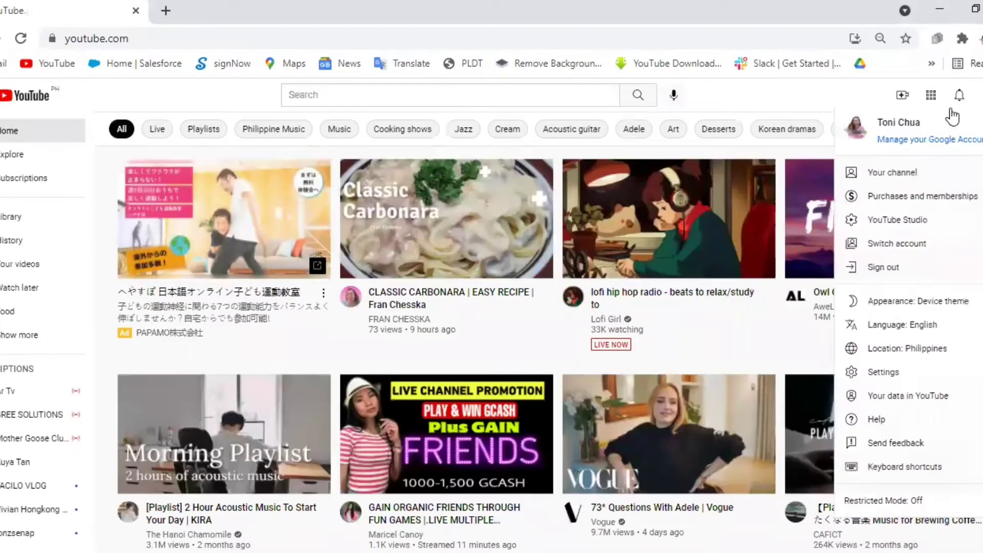
left_click(898, 228)
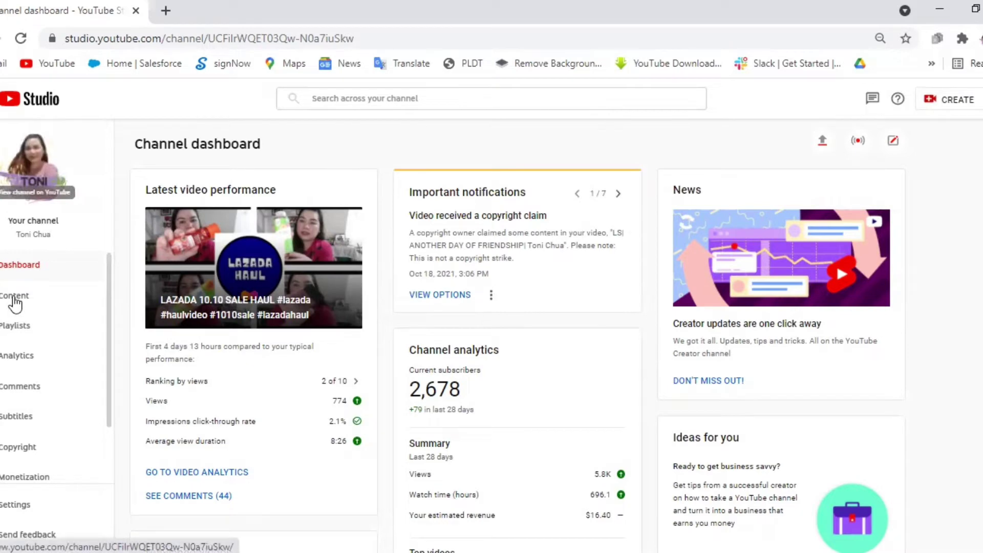
left_click(15, 297)
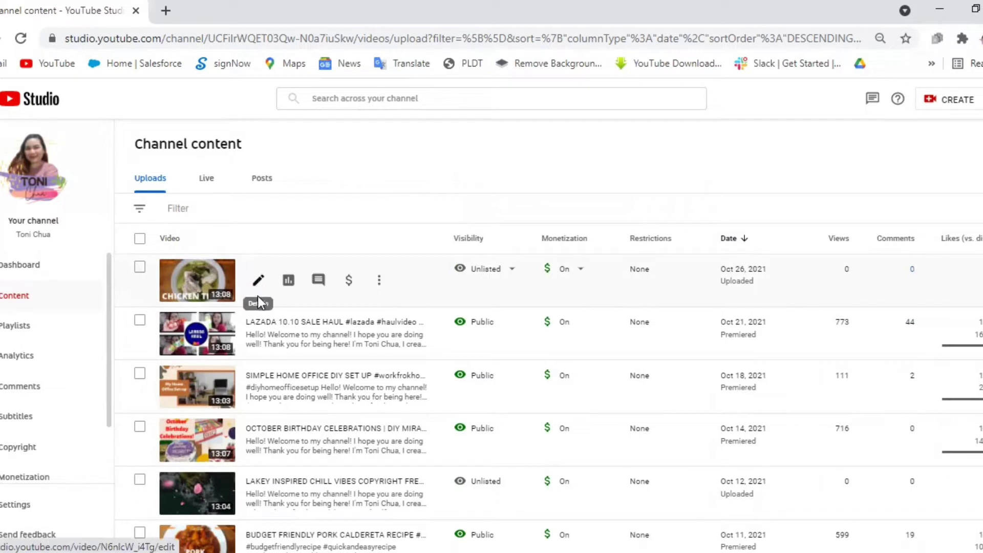
left_click(258, 282)
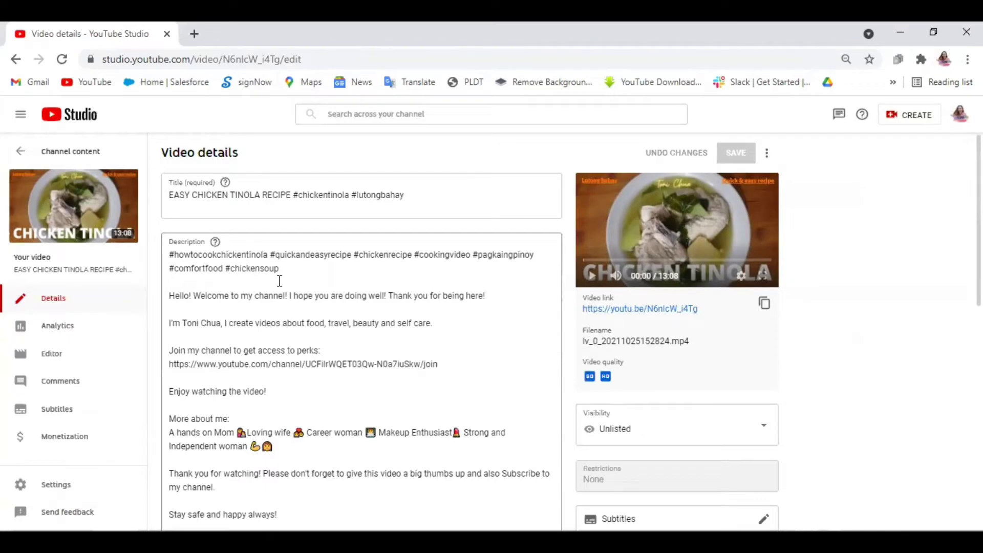
Change the video's visibility to Schedule, set it as a Premiere, and view the Premiere option's explanation.
scroll(714, 347, "down", 2)
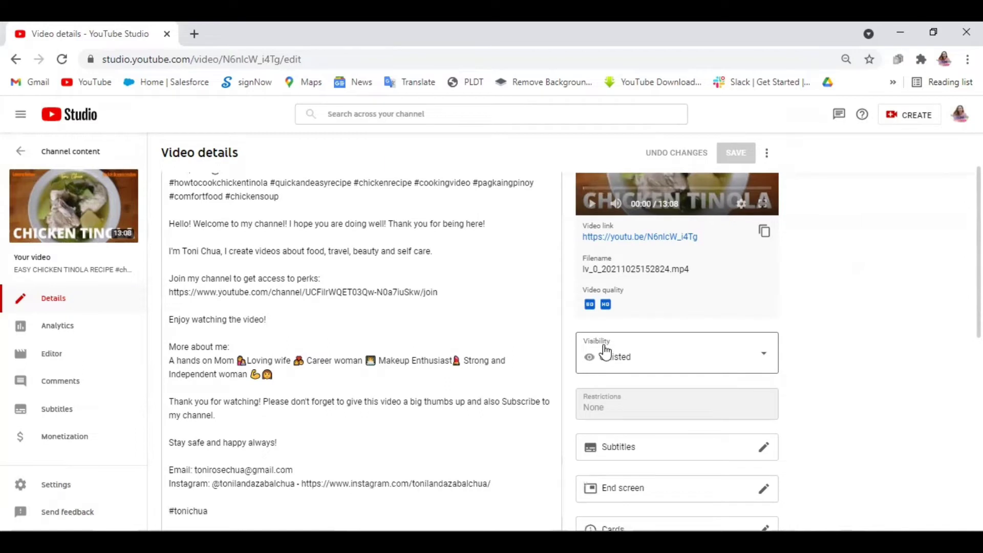
left_click(764, 361)
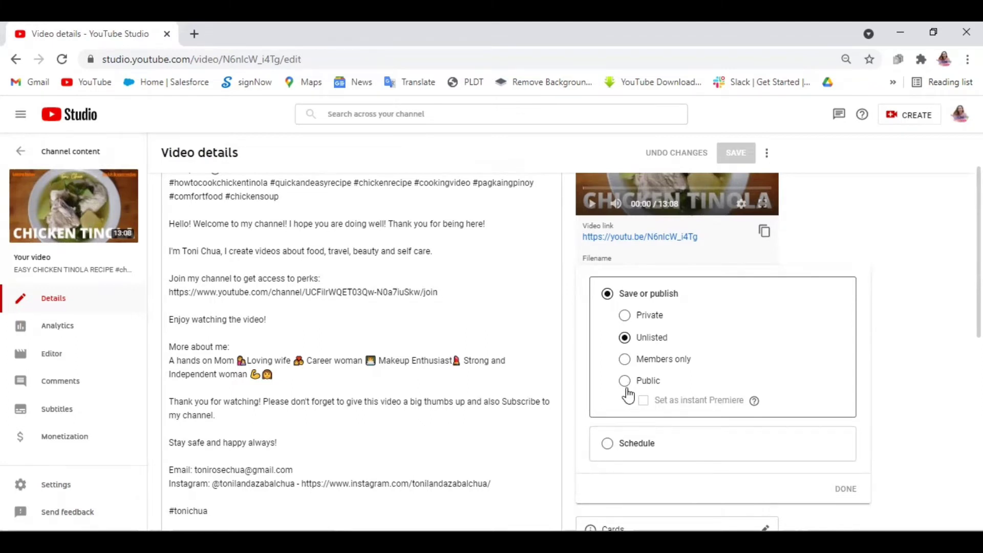
left_click(643, 444)
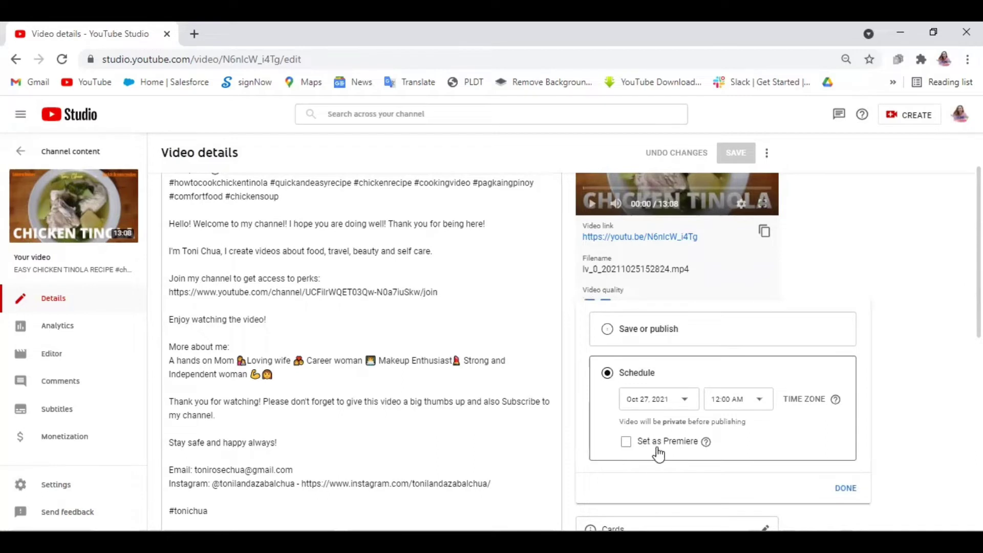
left_click(634, 449)
mouse_move(707, 444)
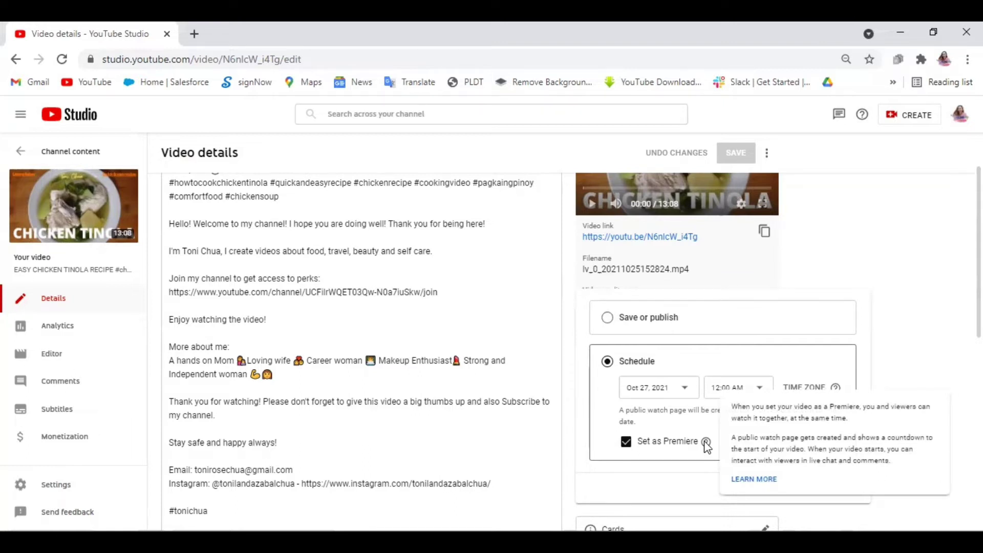
Schedule the Premiere for Oct 28, 2021 at 5:45 PM and save the video's changes.
left_click(660, 395)
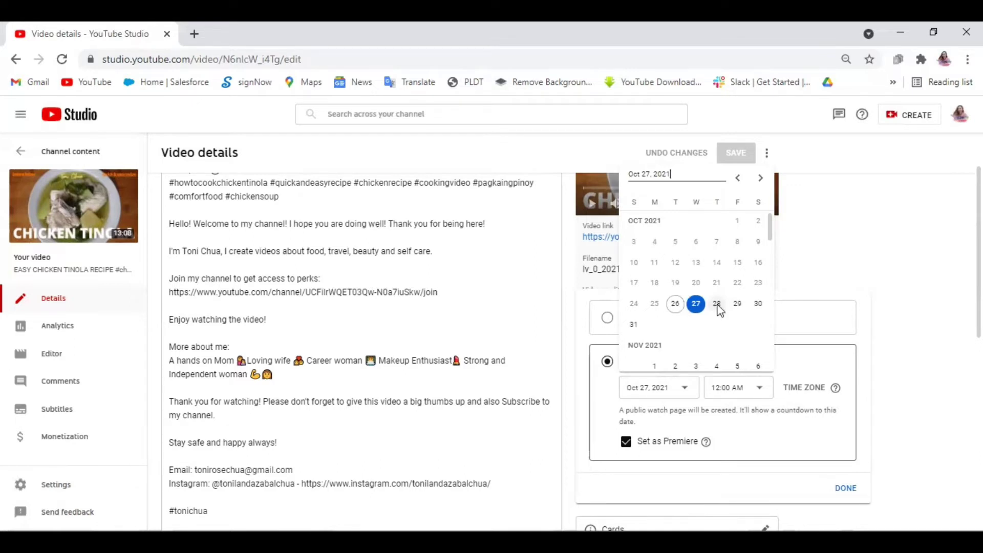
left_click(717, 305)
left_click(760, 391)
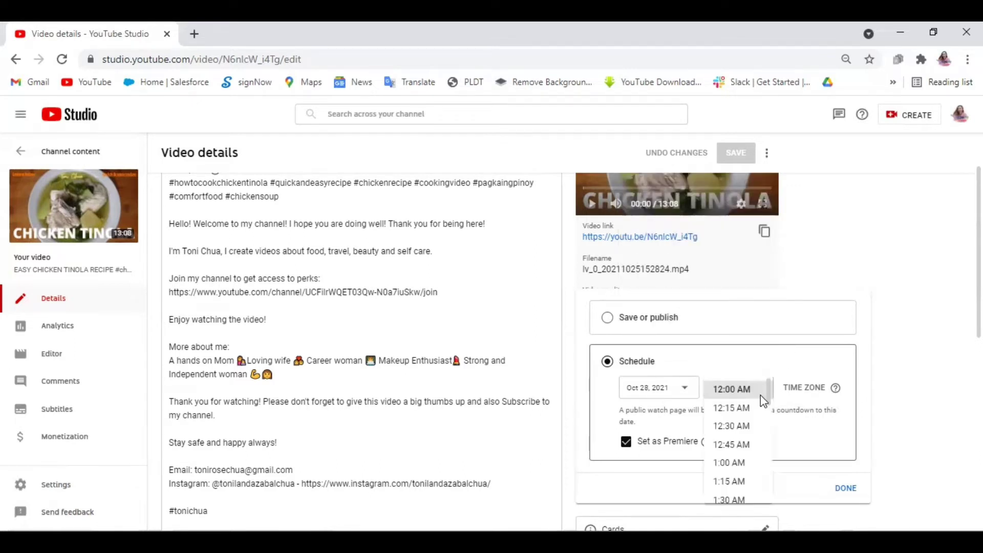
scroll(765, 451, "down", 8)
scroll(765, 452, "down", 17)
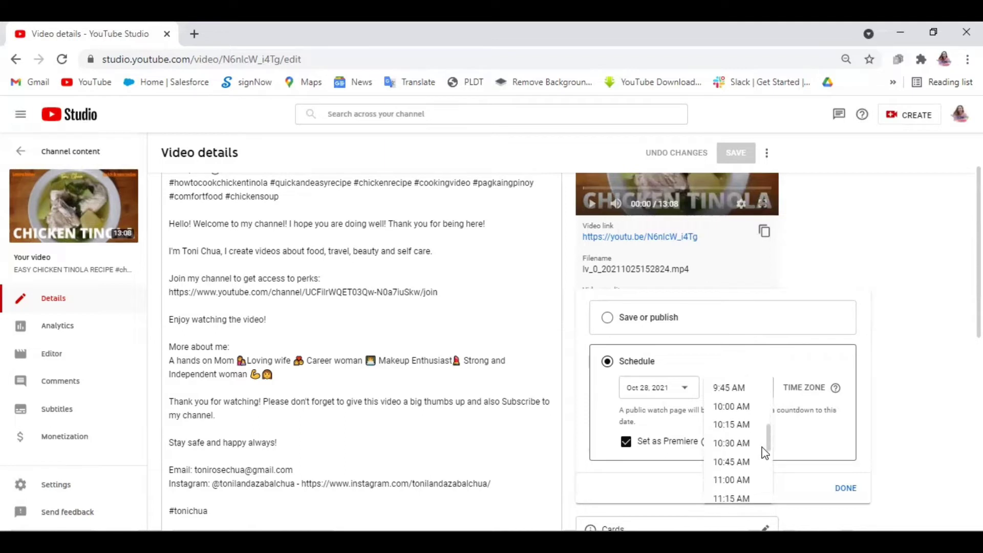
scroll(765, 453, "up", 2)
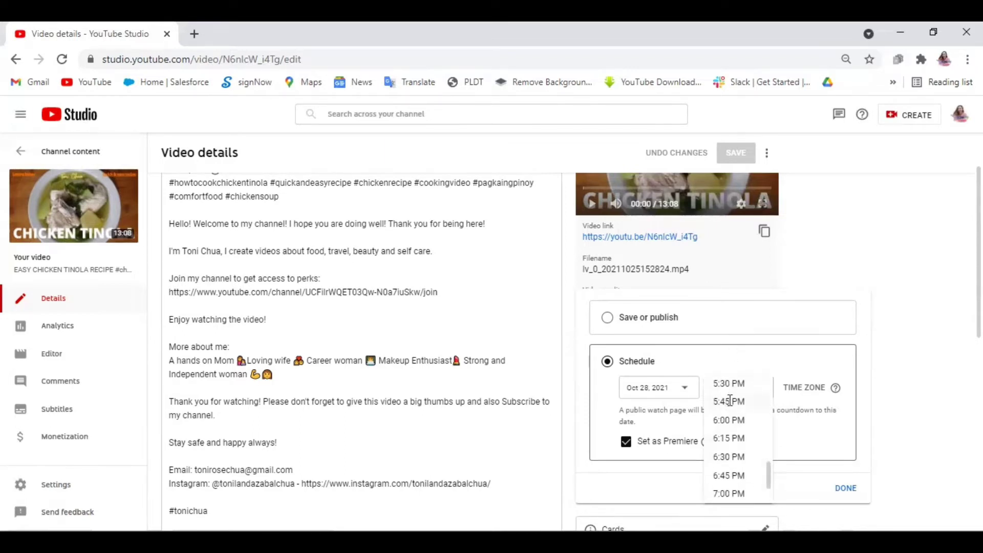
left_click(730, 401)
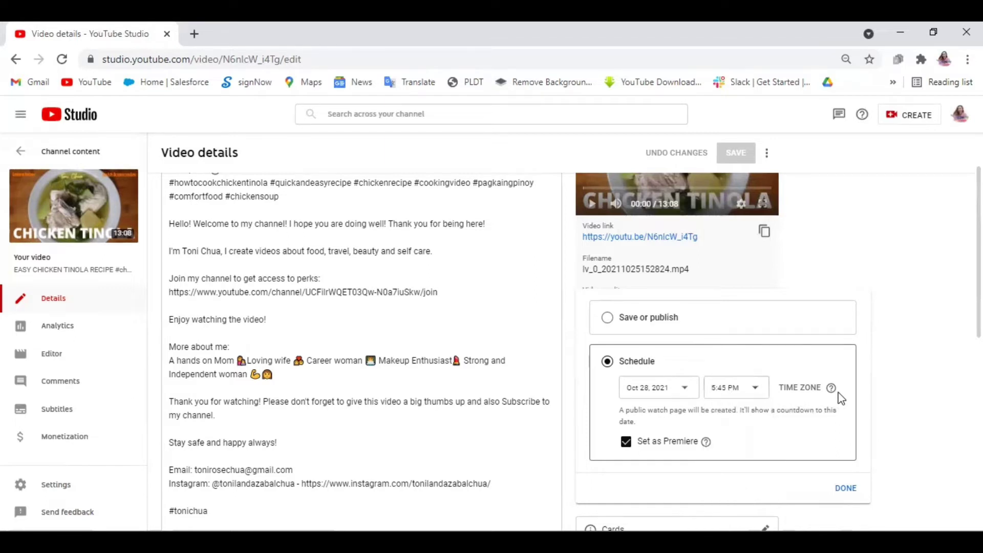
mouse_move(832, 394)
left_click(845, 489)
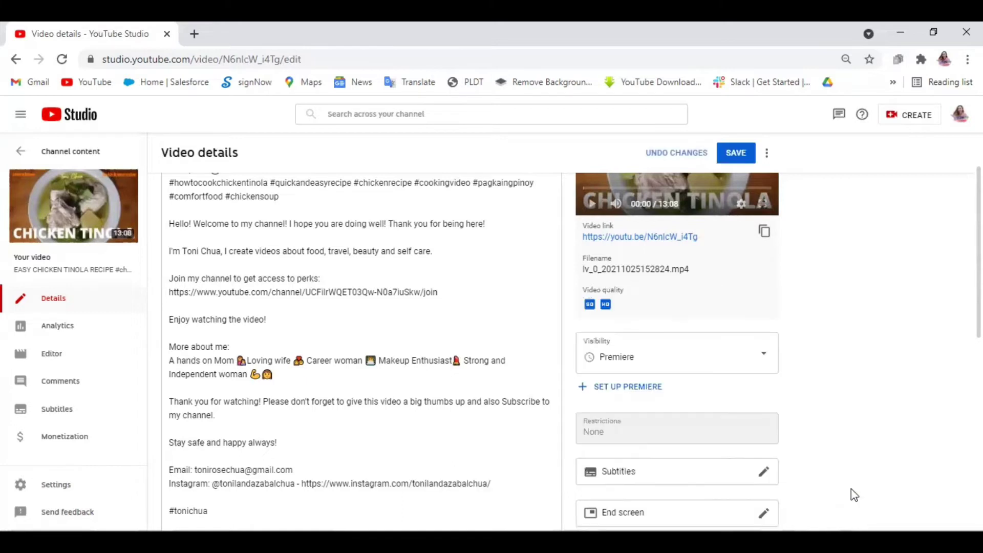
scroll(851, 495, "up", 2)
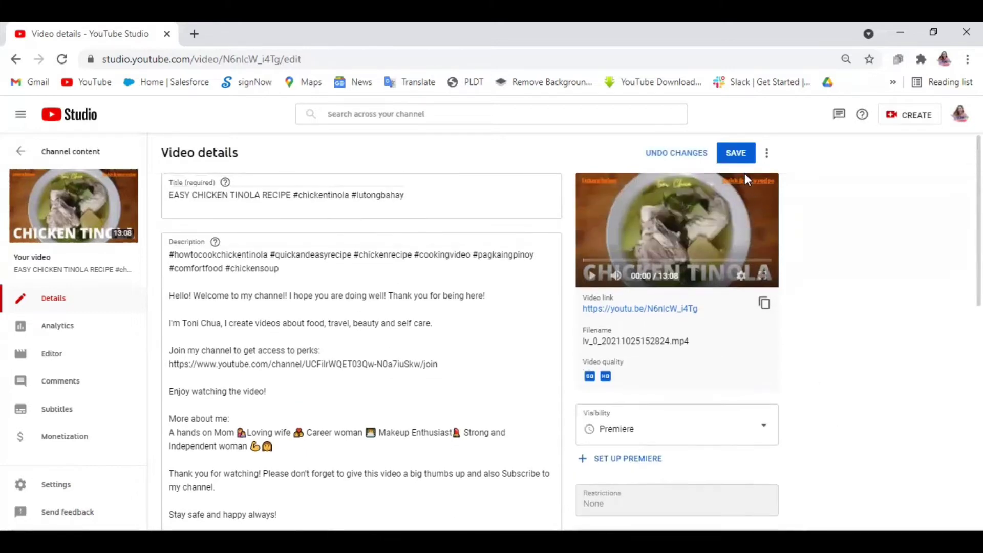
left_click(742, 154)
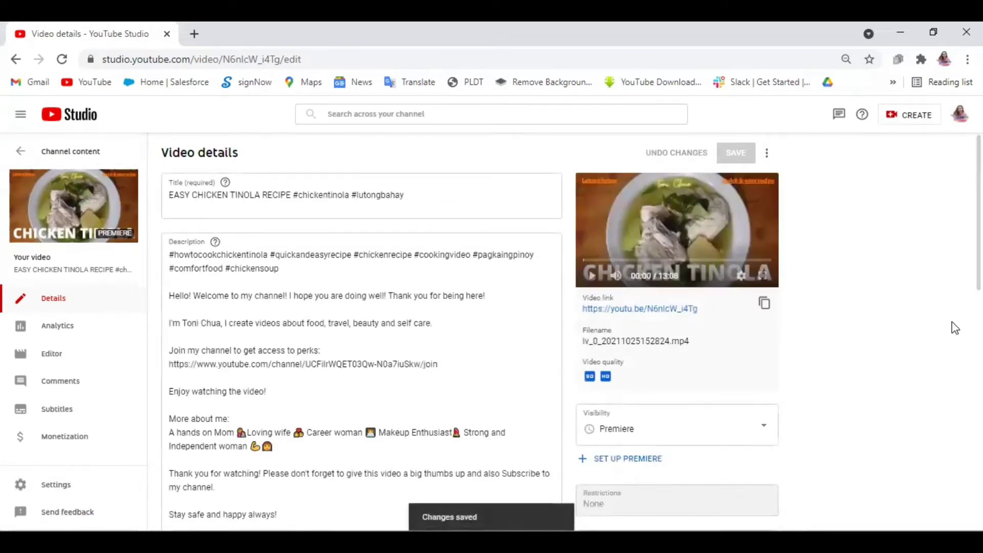
Review the video's end screen elements and close the end screen editor without saving.
scroll(903, 354, "down", 3)
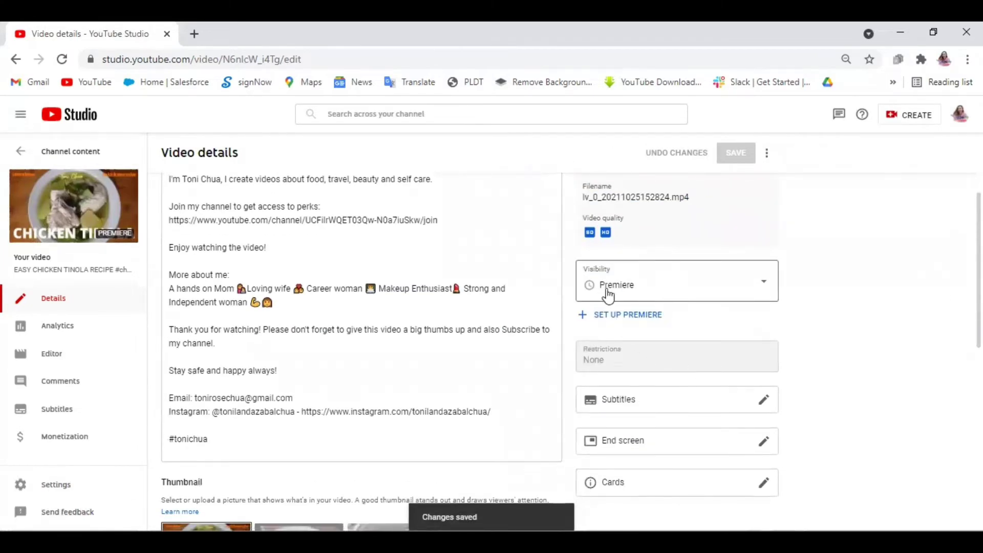
scroll(379, 280, "down", 2)
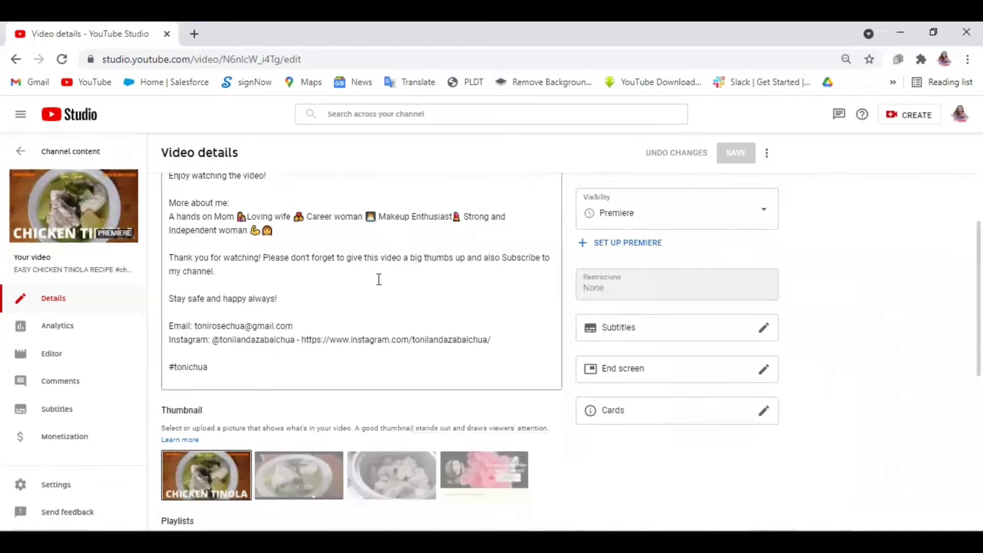
left_click(765, 370)
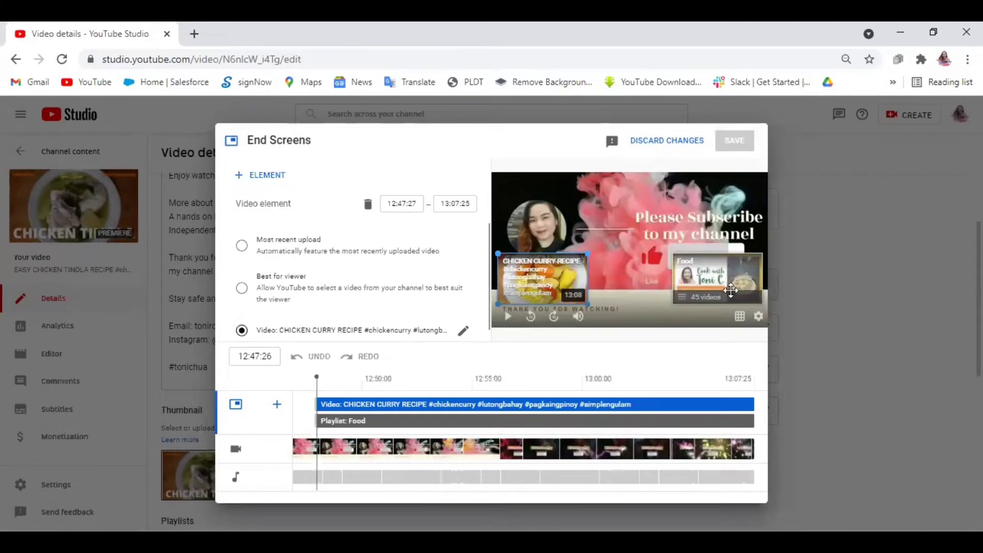
left_click_drag(751, 278, 751, 278)
left_click(658, 142)
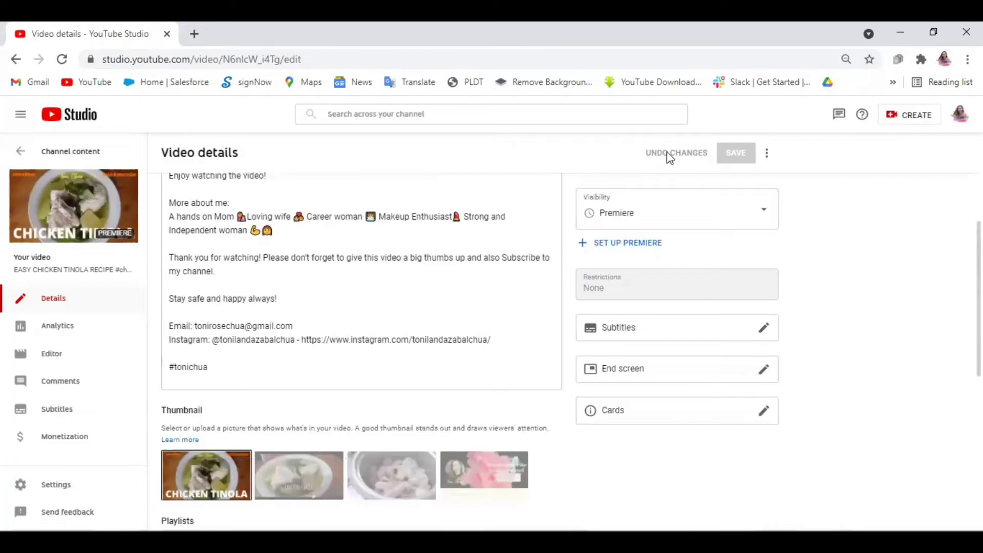
Open the video's cards editor and review the second video card and the available card types.
left_click(764, 411)
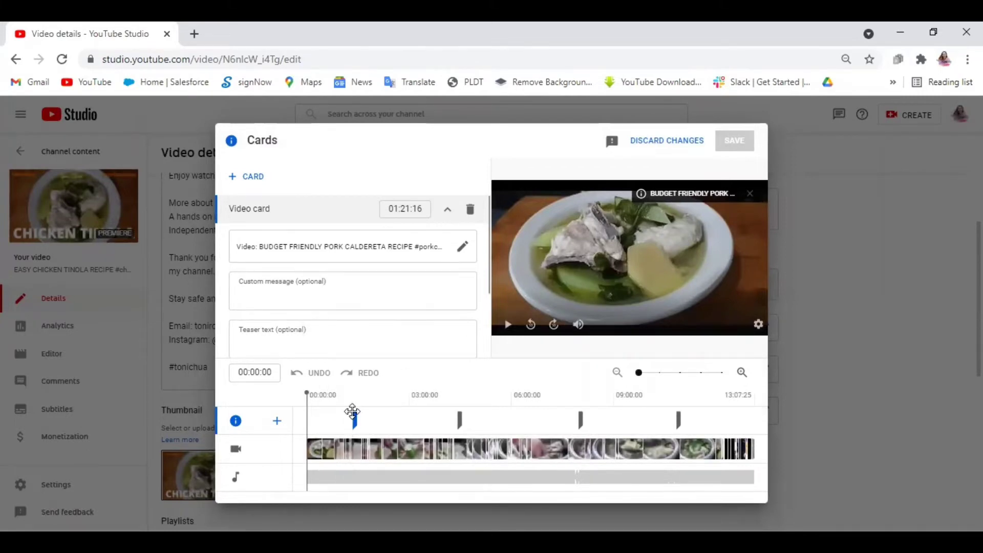
left_click(460, 419)
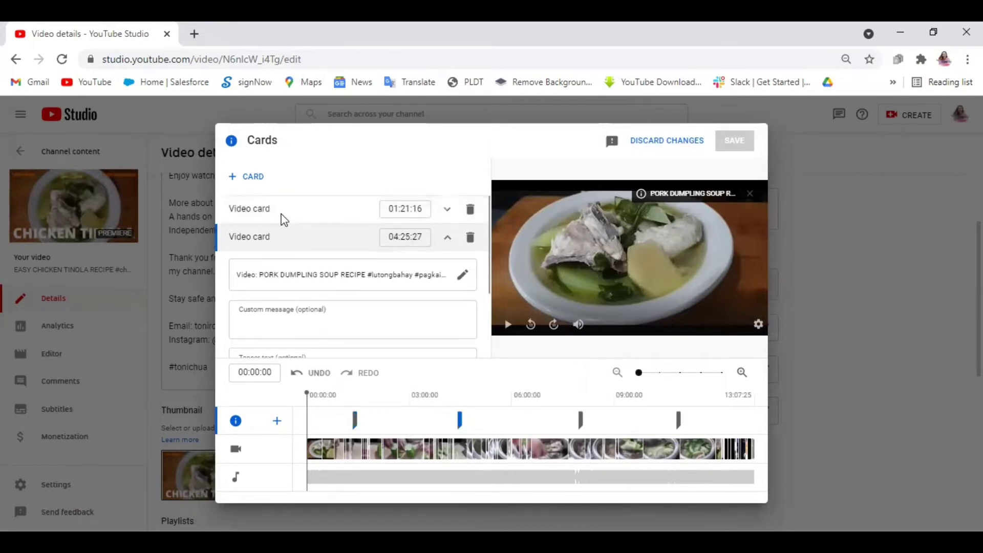
left_click(248, 179)
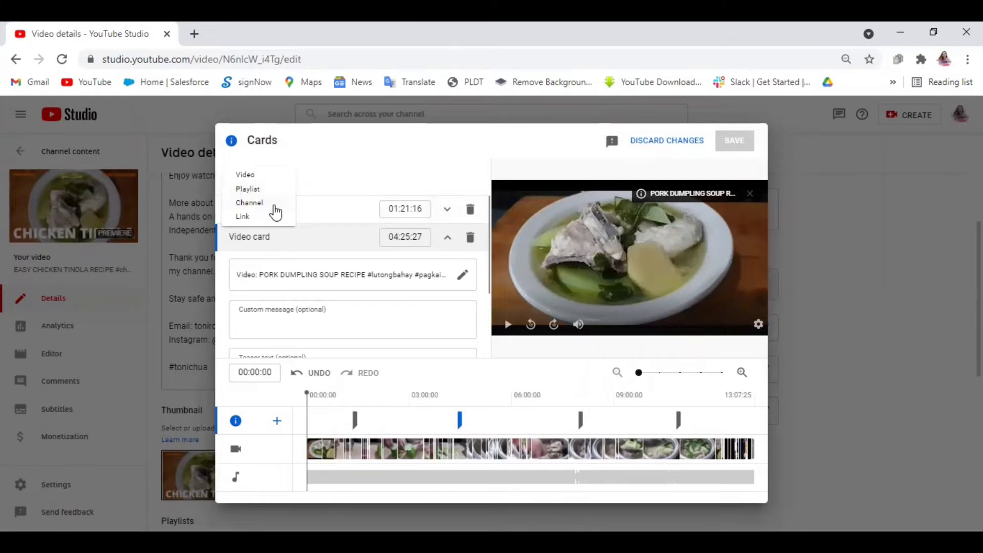
left_click(355, 184)
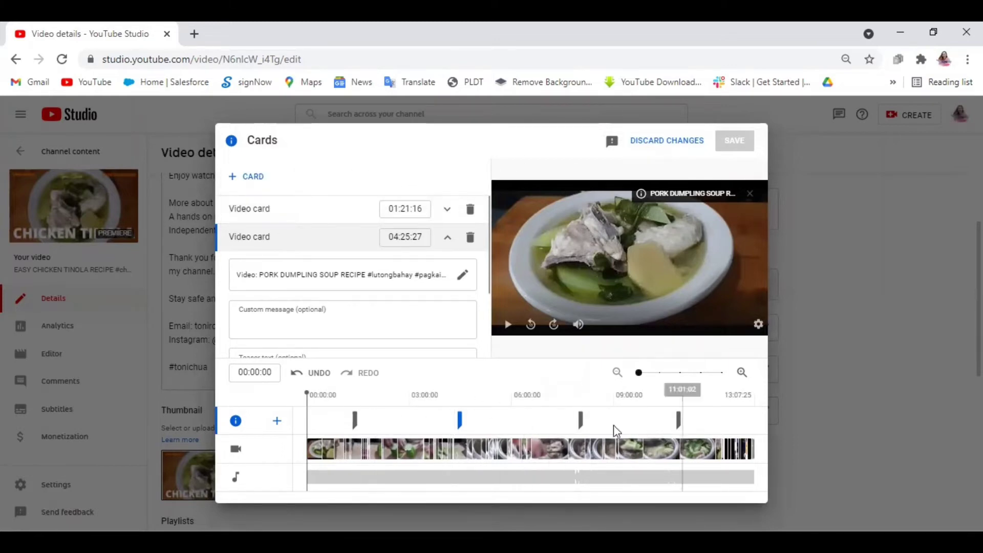
Add a video card linking to CHICKEN CURRY RECIPE at 06:09:01 and save the cards.
left_click(517, 412)
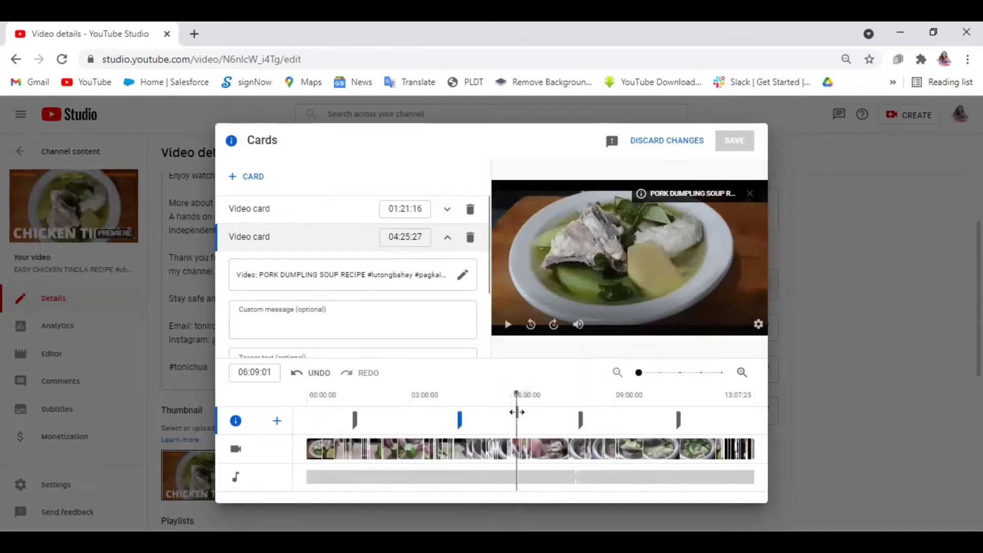
left_click(259, 184)
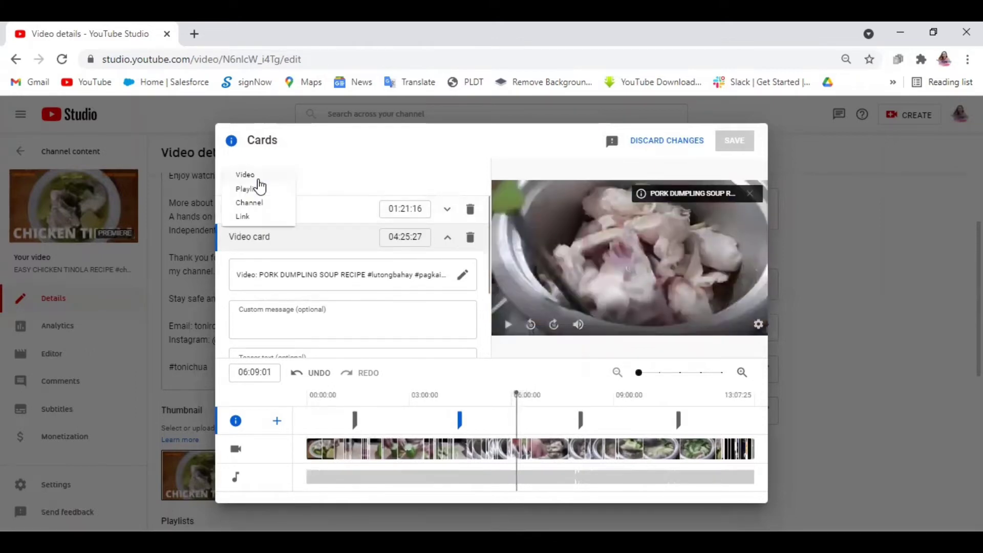
left_click(250, 177)
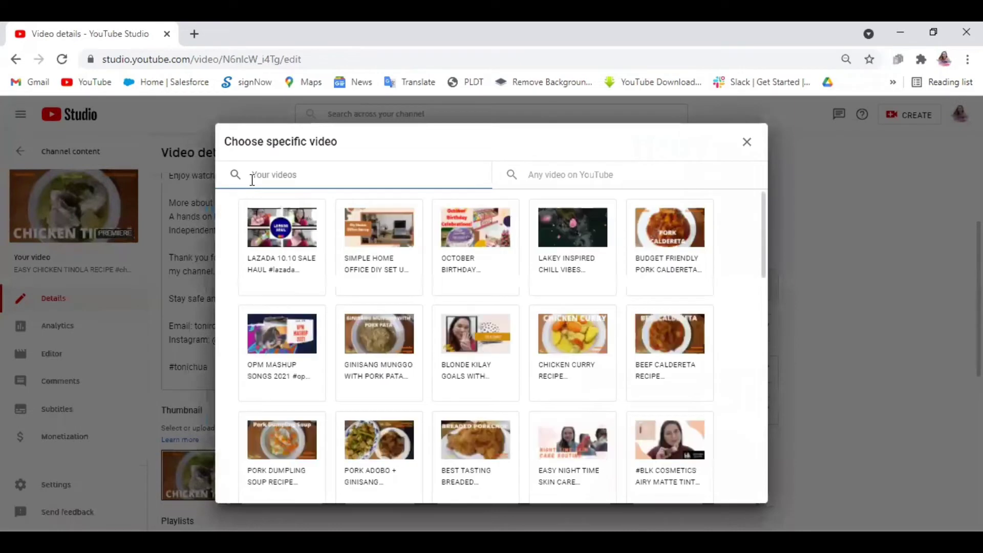
left_click(548, 330)
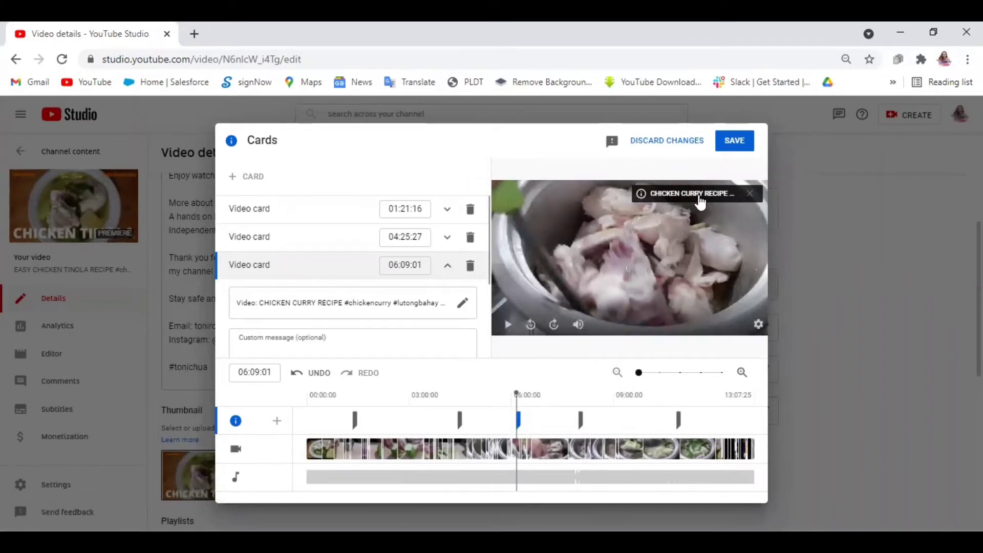
left_click(738, 145)
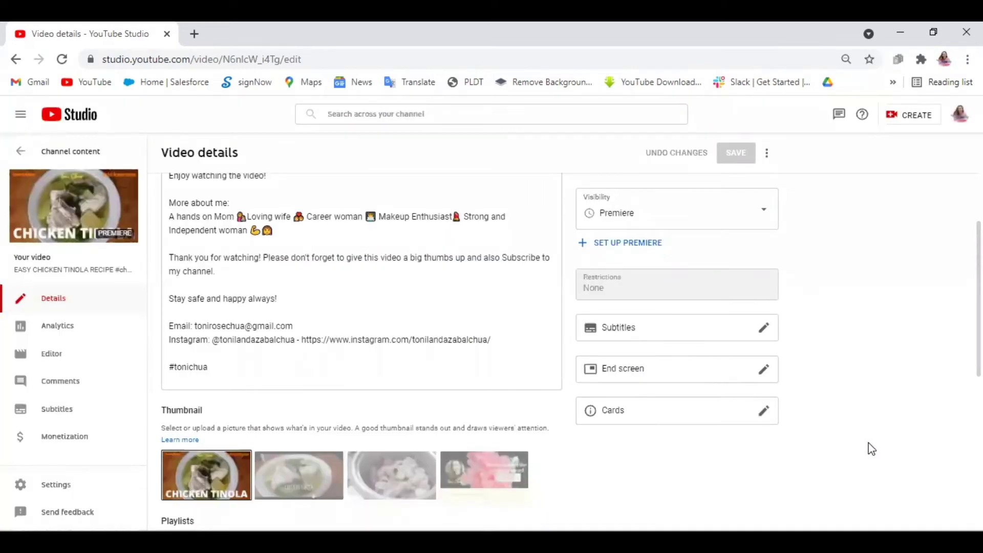
Check the video's playlist selection and keep the Food playlist.
scroll(391, 251, "down", 5)
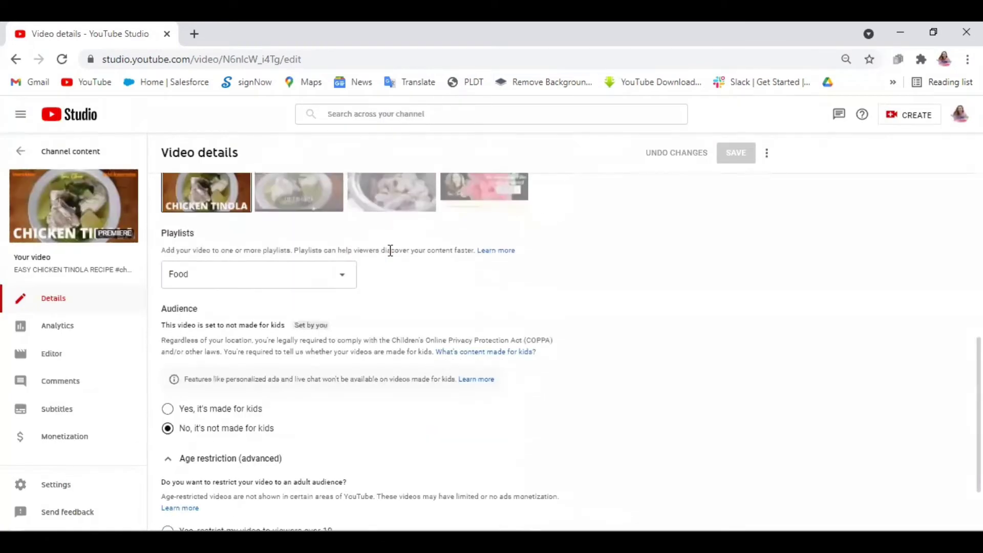
left_click(212, 276)
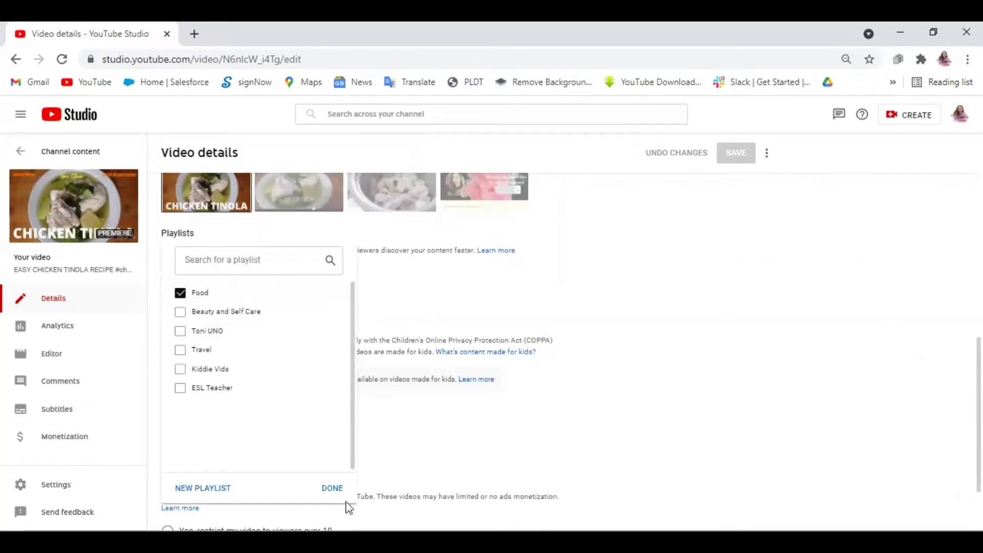
left_click(332, 488)
Expand the additional video details and examine the paid promotion, automatic chapters and tags settings.
scroll(237, 409, "down", 2)
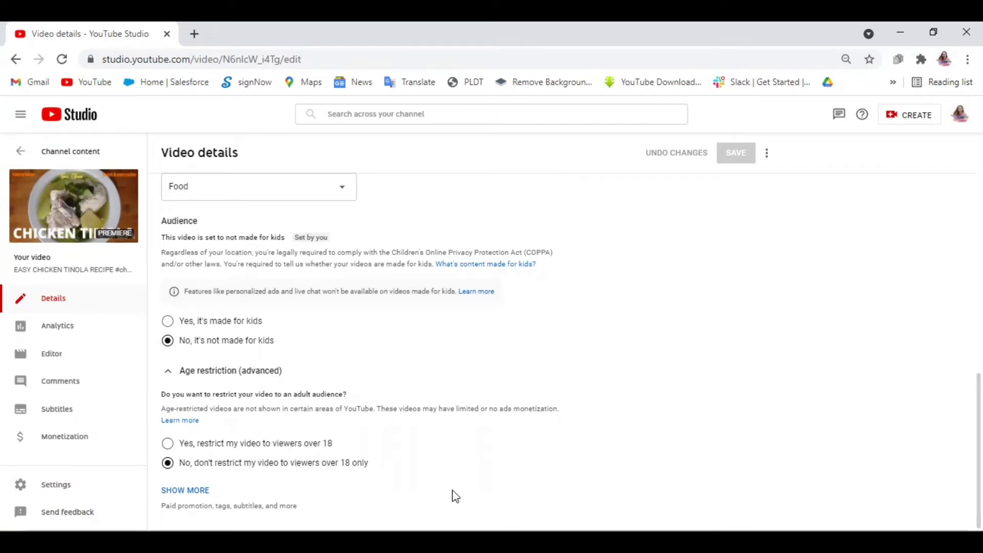
left_click(183, 492)
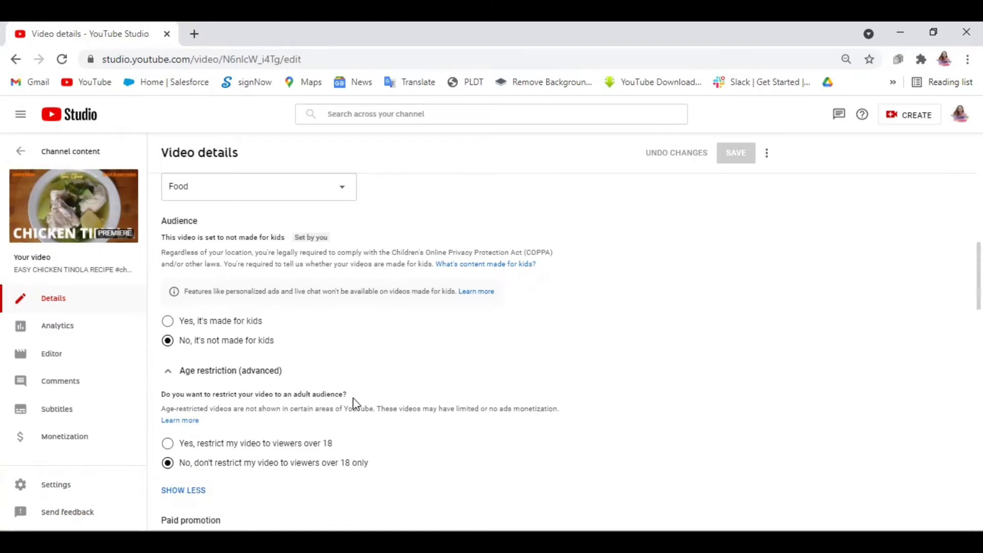
scroll(354, 402, "down", 4)
scroll(356, 404, "down", 1)
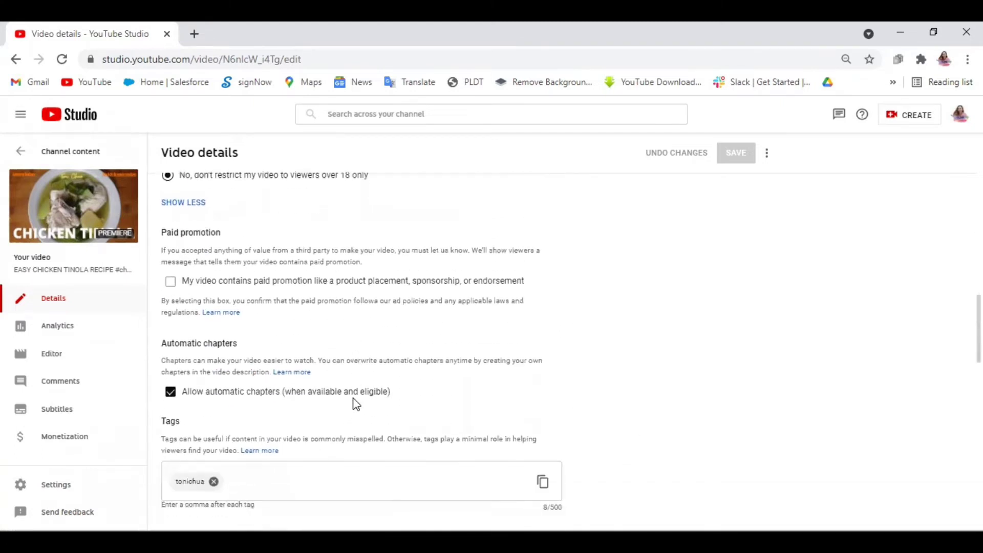
Add the tag chickentinola to the video's tags.
scroll(356, 404, "down", 2)
scroll(354, 402, "down", 1)
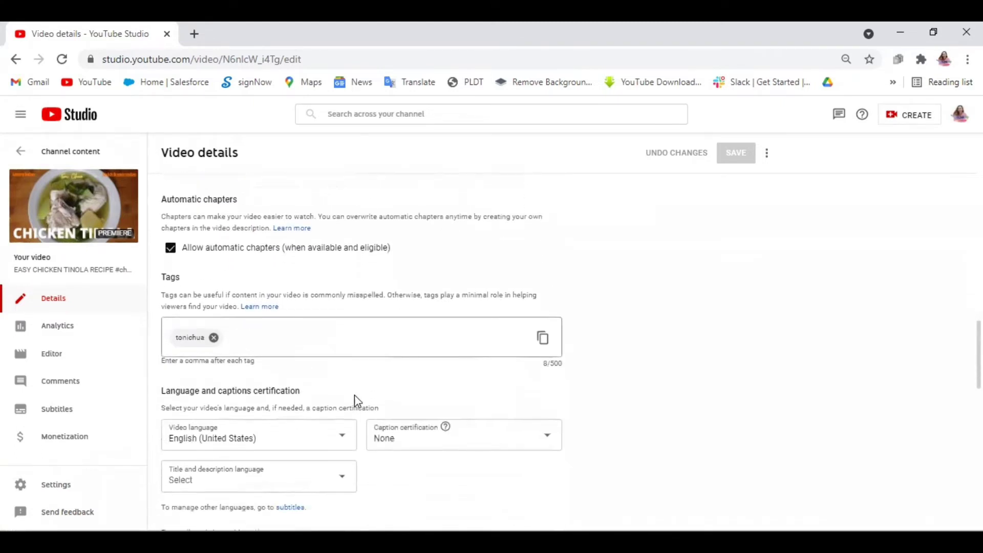
left_click(236, 336)
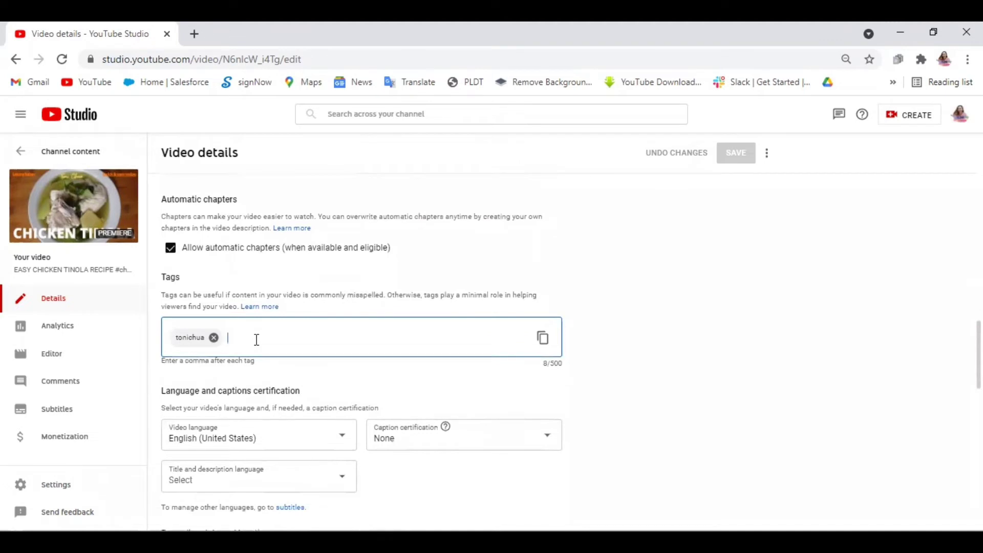
type("chicken tinola,")
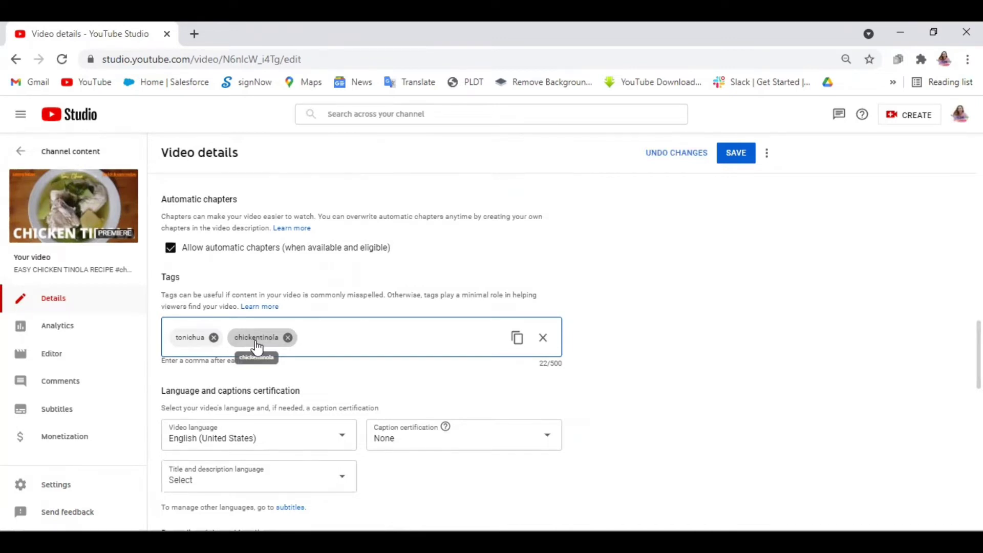
Set the video location to Philippines in the recording details.
scroll(258, 349, "down", 4)
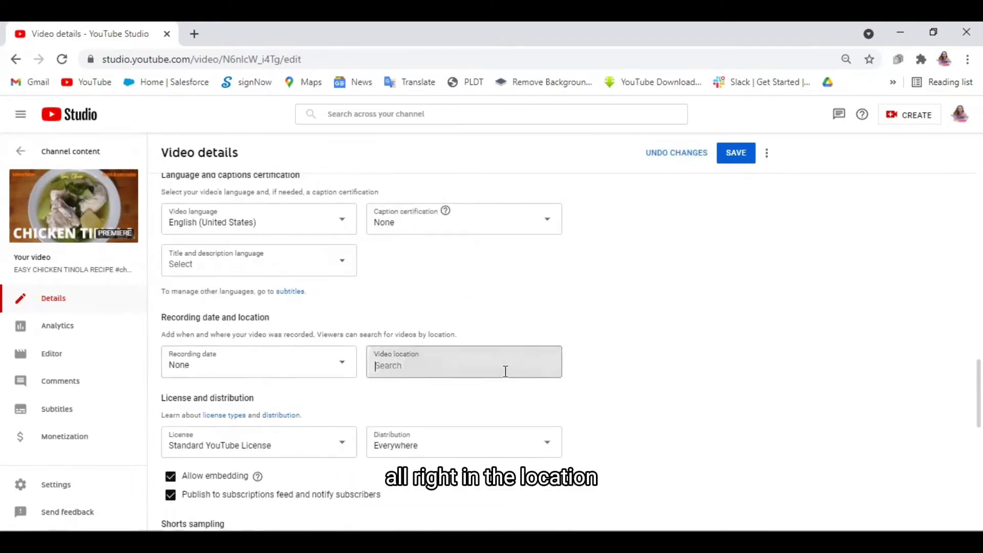
left_click(505, 371)
type("Phi")
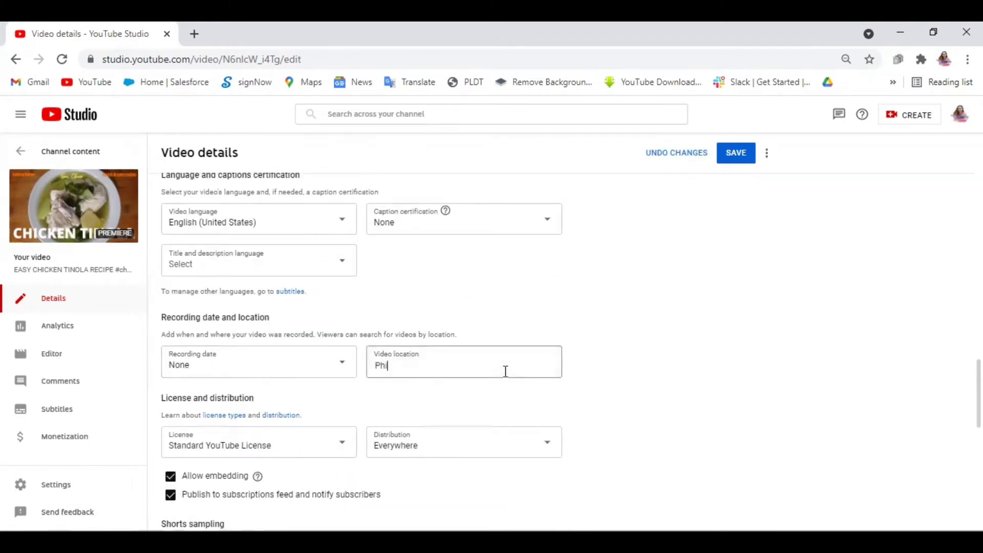
type("lippines")
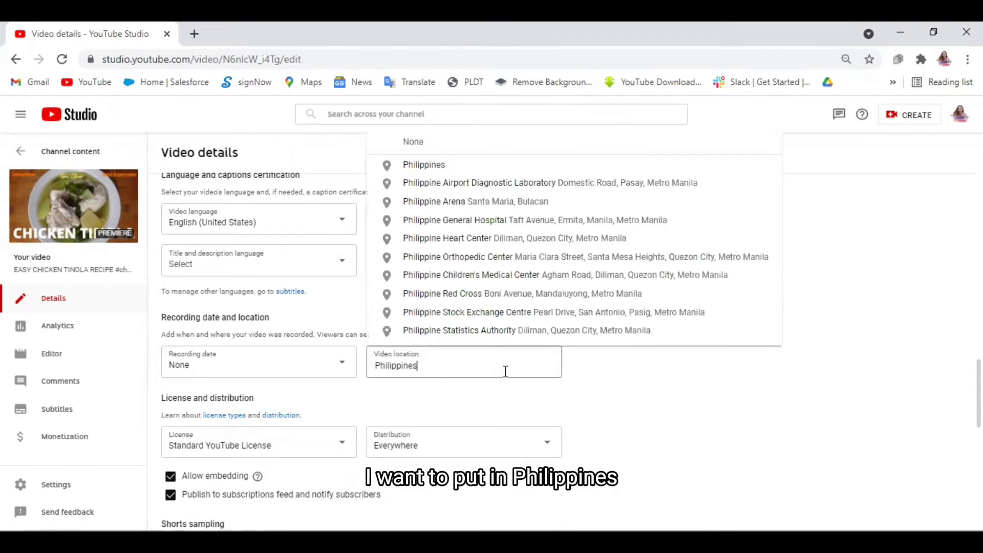
left_click(436, 185)
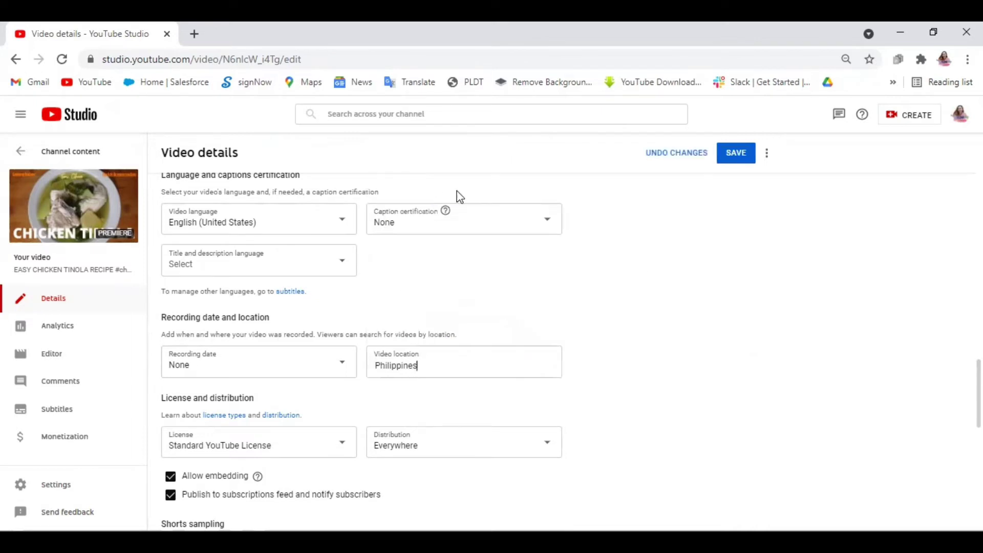
Review the available video categories and keep Entertainment selected.
scroll(677, 480, "down", 7)
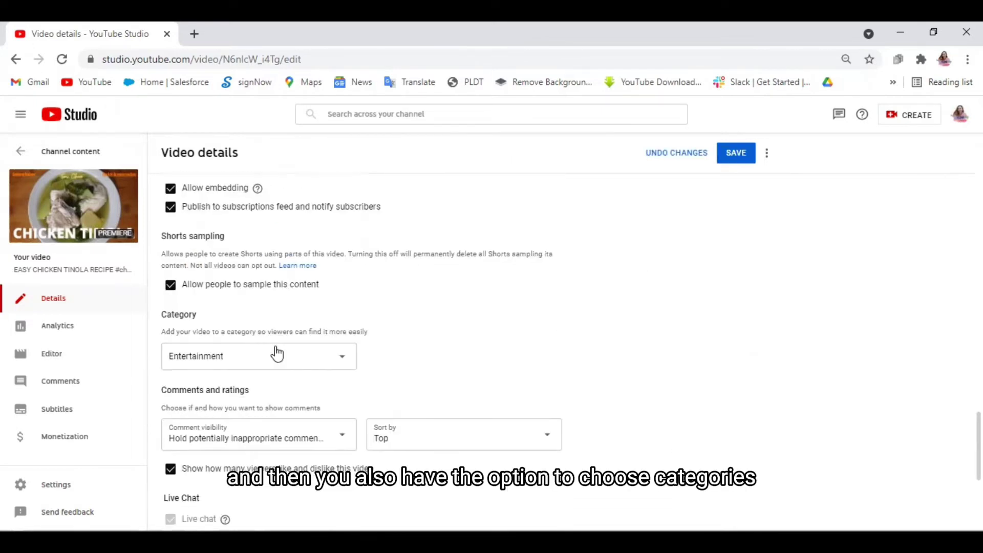
left_click(324, 291)
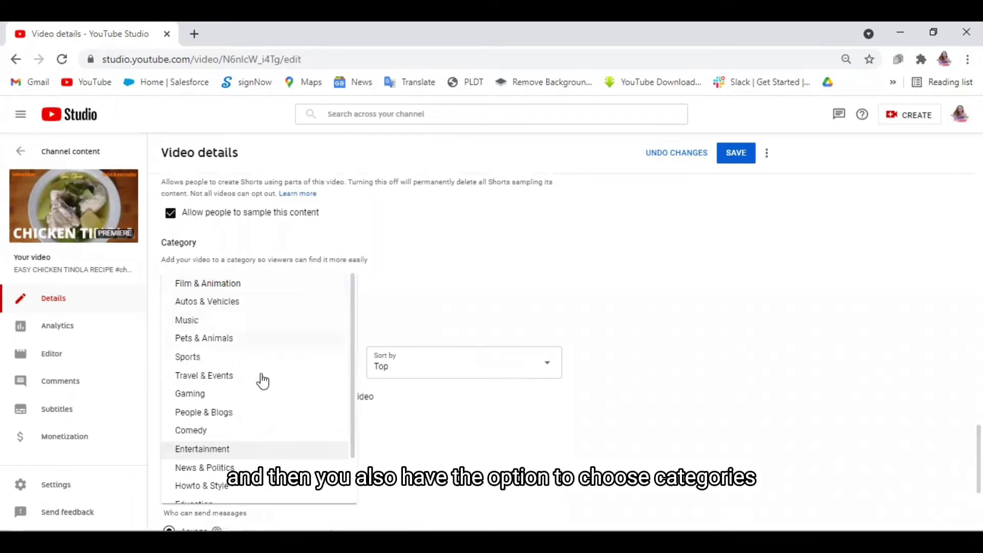
left_click(223, 452)
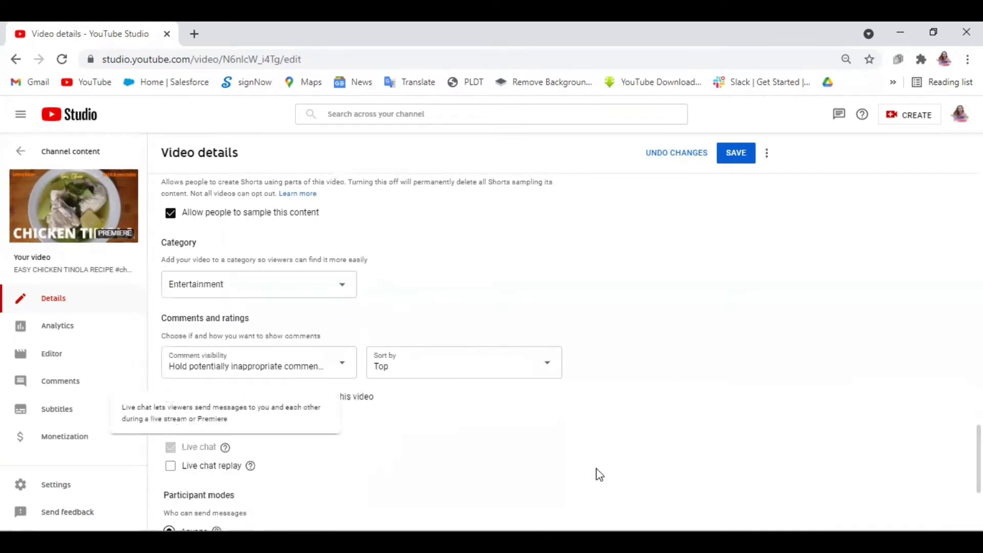
Keep the like and dislike counts shown and enable live chat replay for the Premiere.
scroll(600, 470, "down", 1)
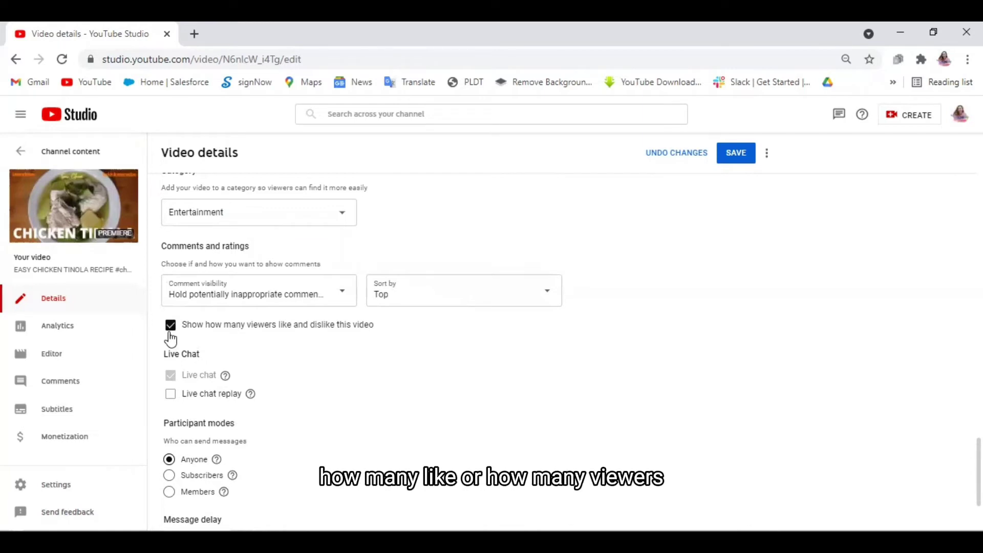
scroll(171, 339, "down", 1)
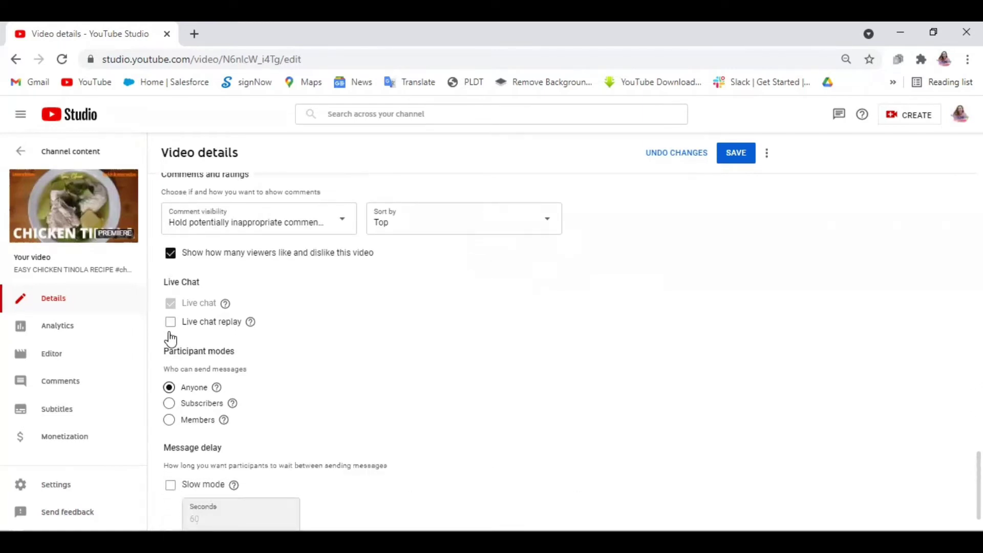
left_click(172, 254)
left_click(172, 259)
left_click(170, 323)
mouse_move(251, 326)
scroll(415, 463, "down", 1)
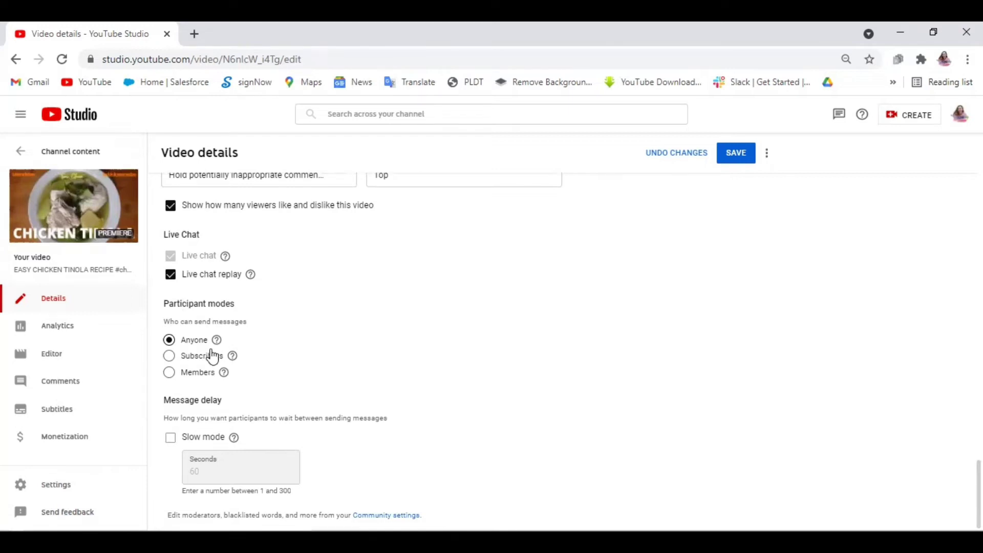
Try limiting chat messages to subscribers with minimum subscribe times of 1 and 5 minutes, and return the participant mode to Anyone.
mouse_move(219, 348)
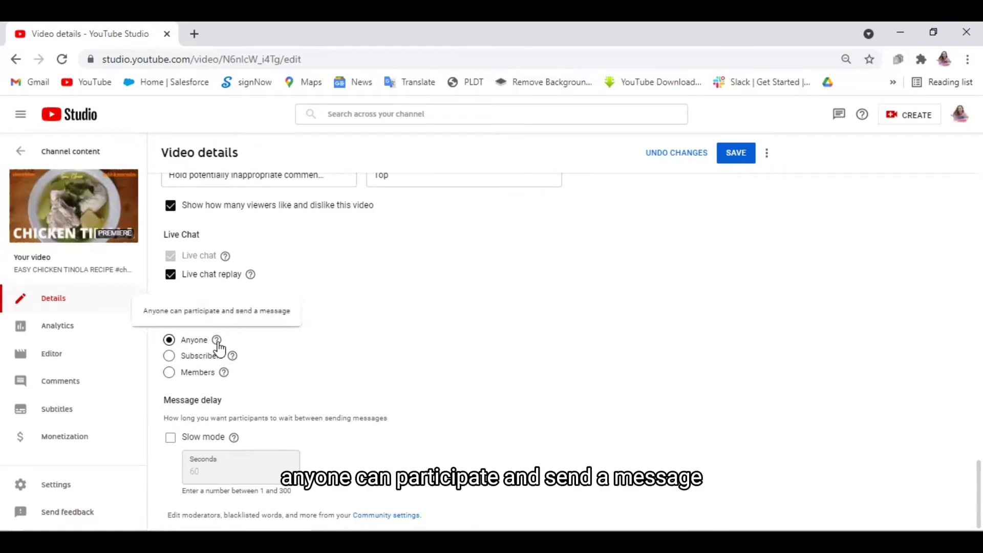
left_click(176, 360)
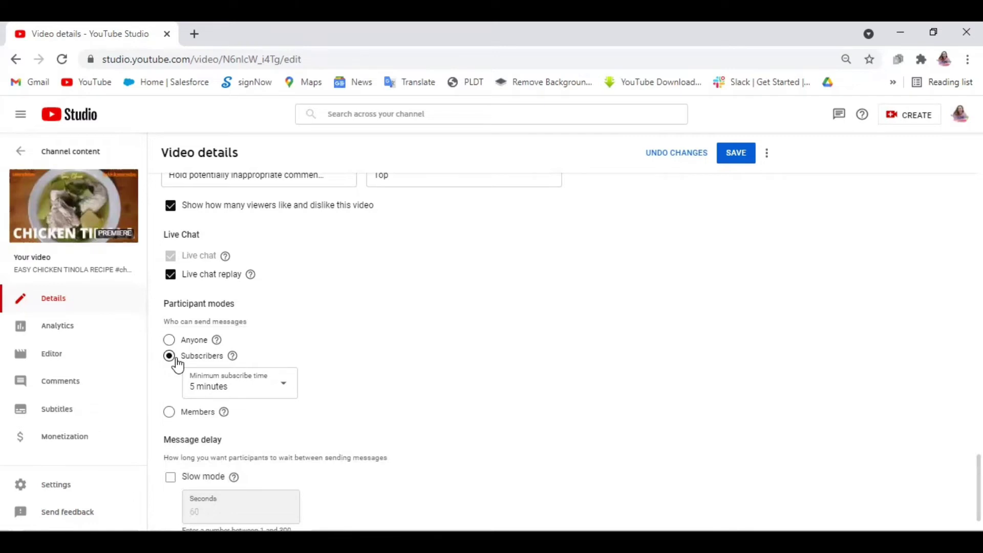
left_click(252, 395)
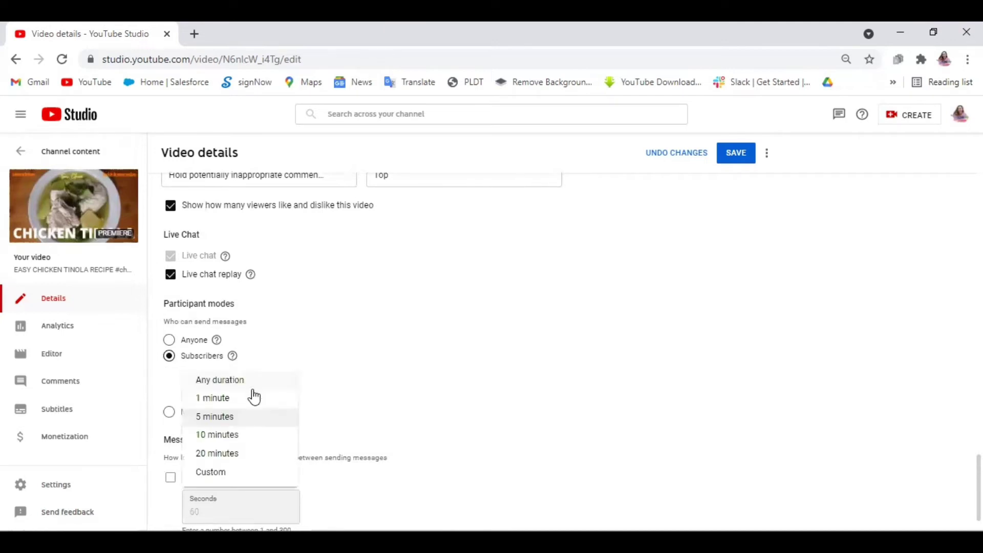
left_click(225, 400)
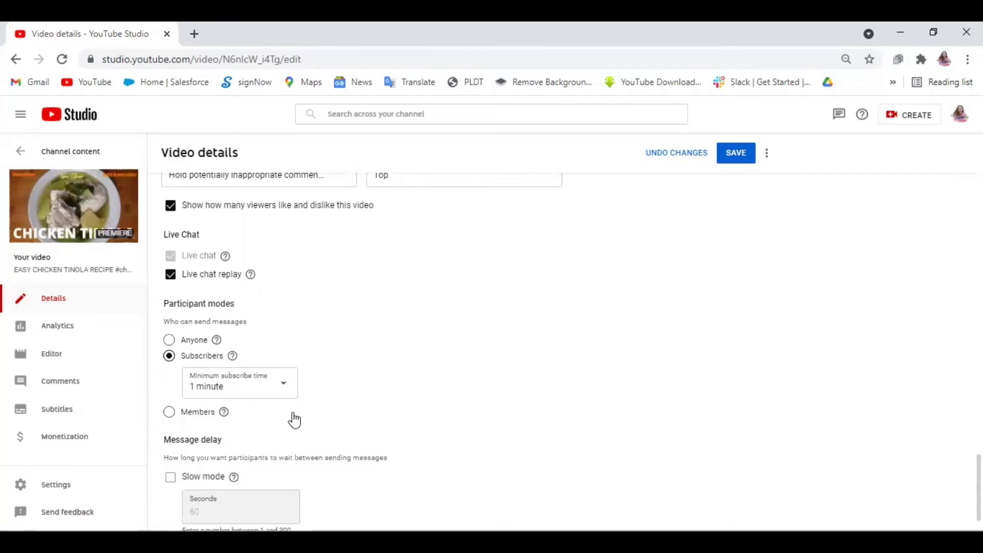
left_click(249, 394)
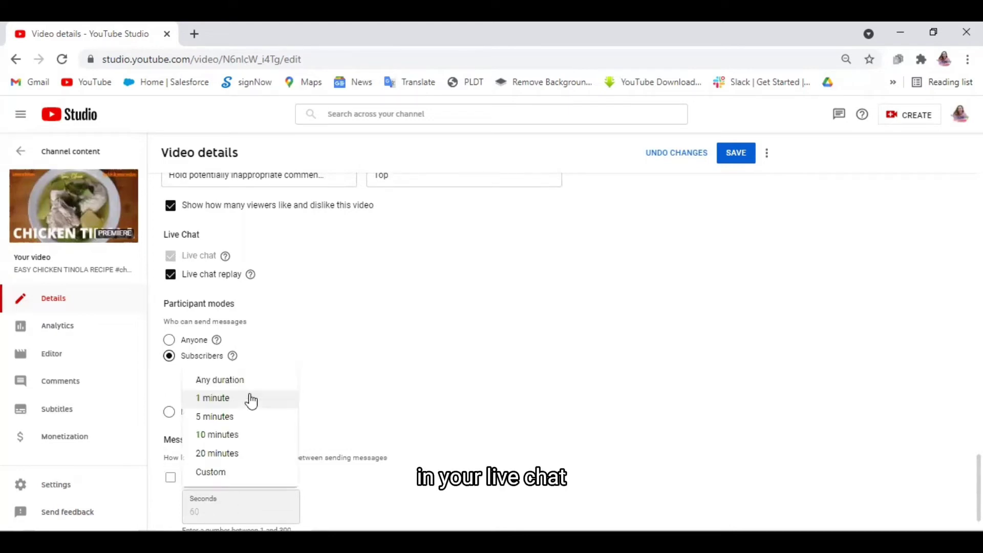
left_click(235, 417)
left_click(239, 392)
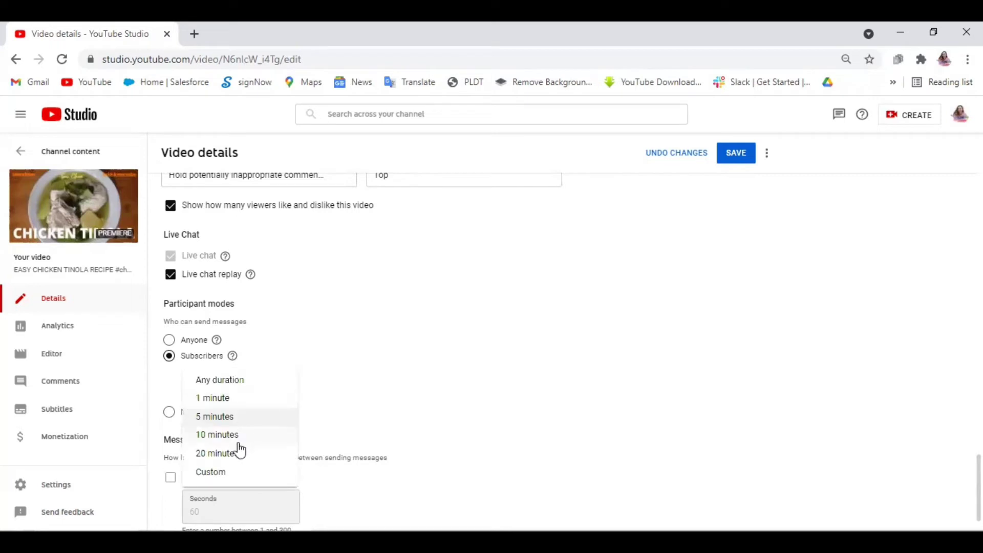
left_click(200, 343)
left_click(169, 340)
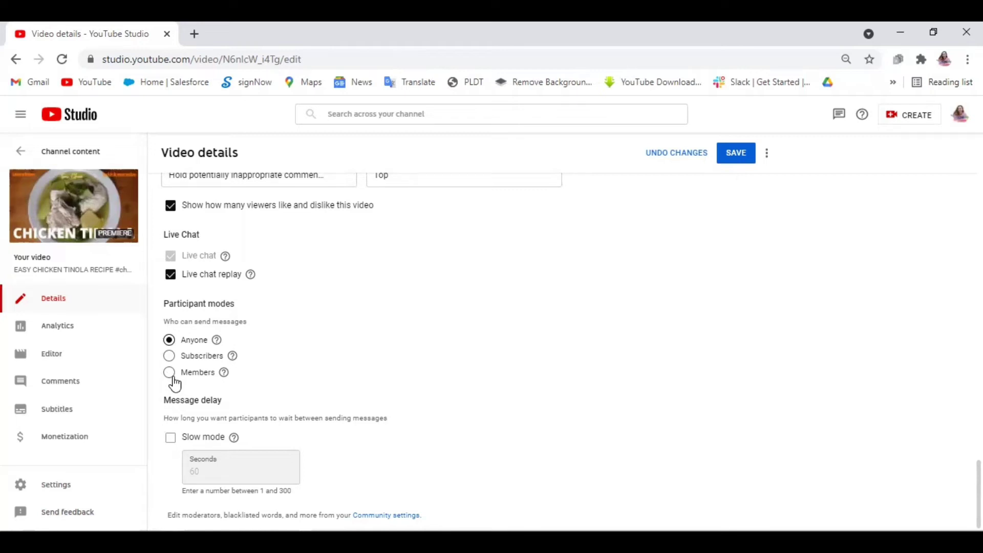
Try the slow mode message delay for the live chat and turn it back off.
left_click(170, 439)
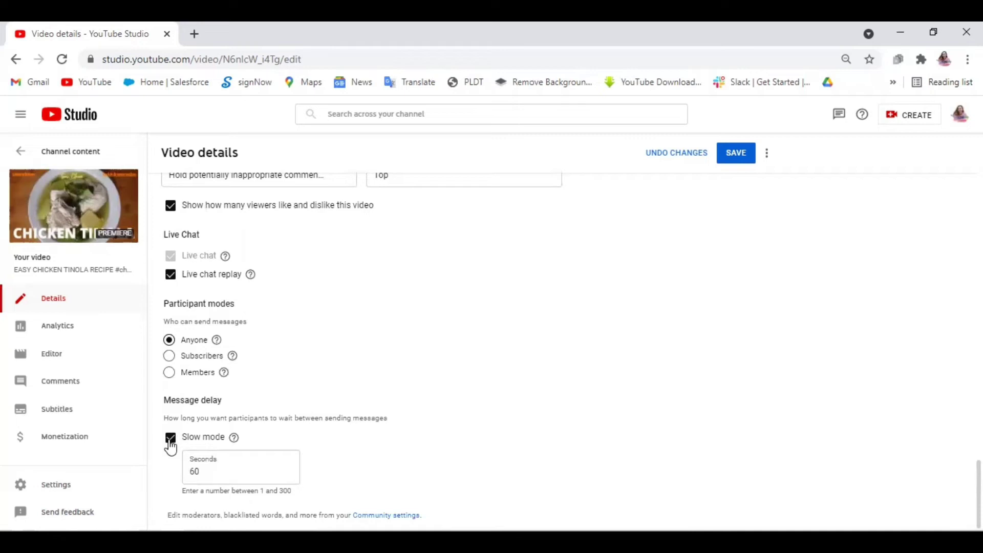
left_click(253, 476)
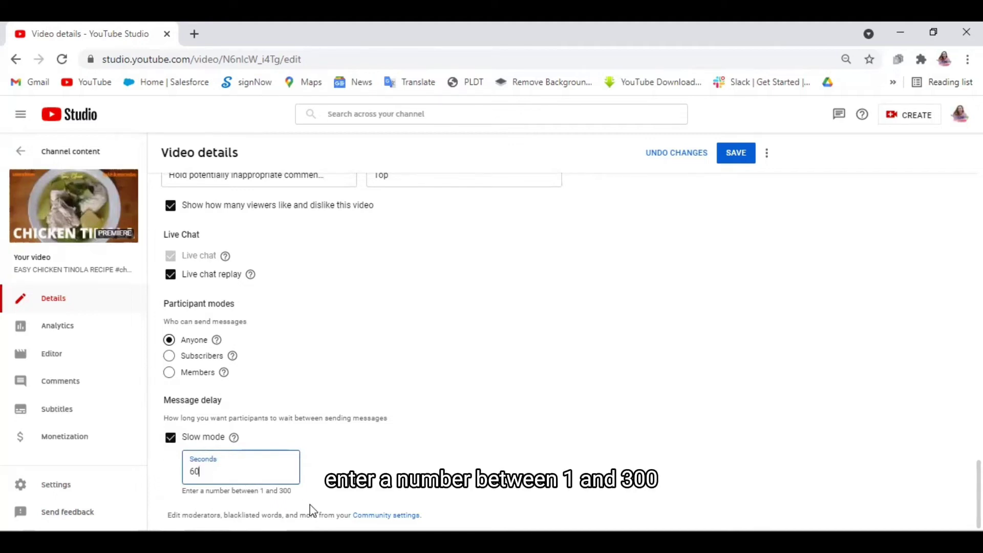
left_click(171, 438)
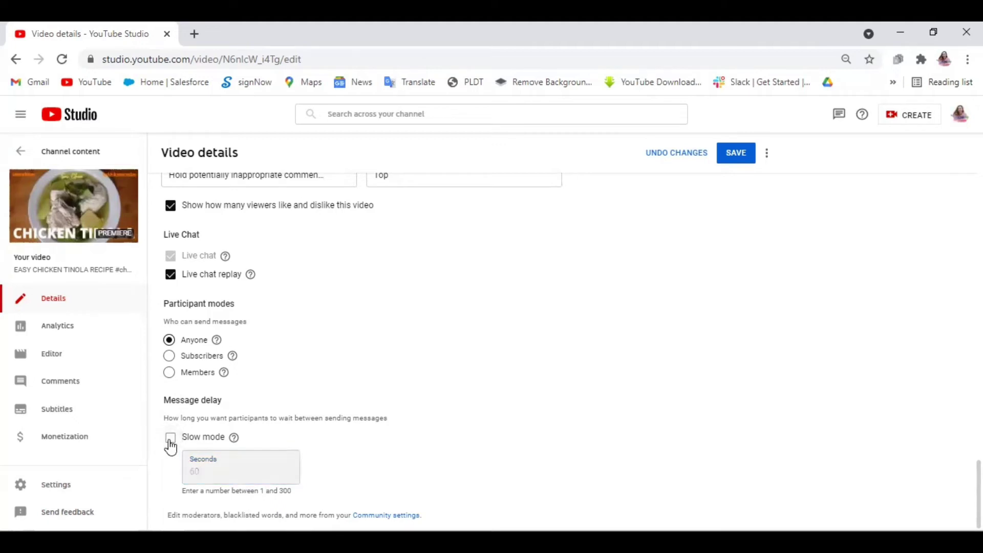
Save the changes made to the video's details.
scroll(459, 469, "up", 2)
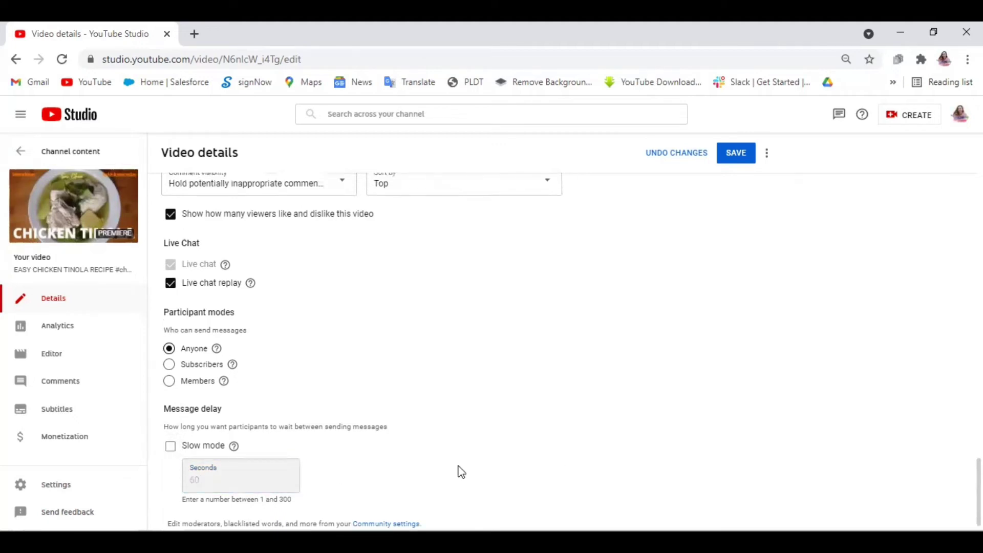
left_click(739, 161)
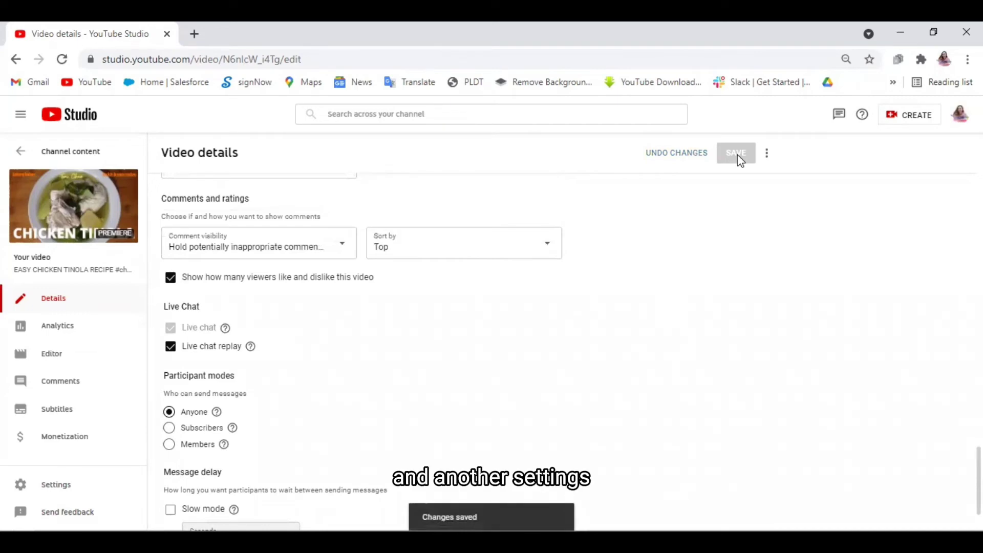
Open the Premiere setup and play the preview of the Premiere Classic countdown theme.
scroll(738, 270, "up", 10)
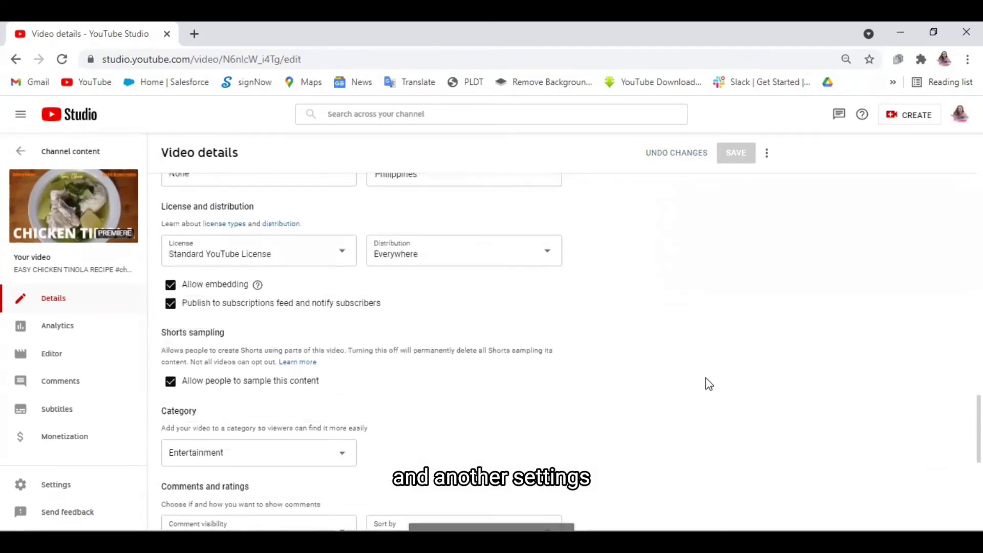
scroll(707, 385, "up", 15)
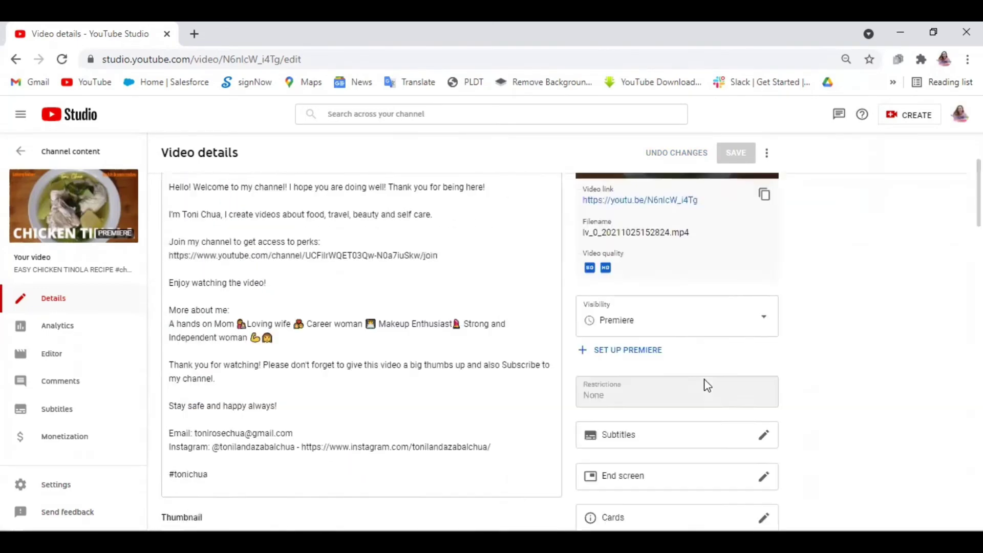
scroll(665, 338, "down", 3)
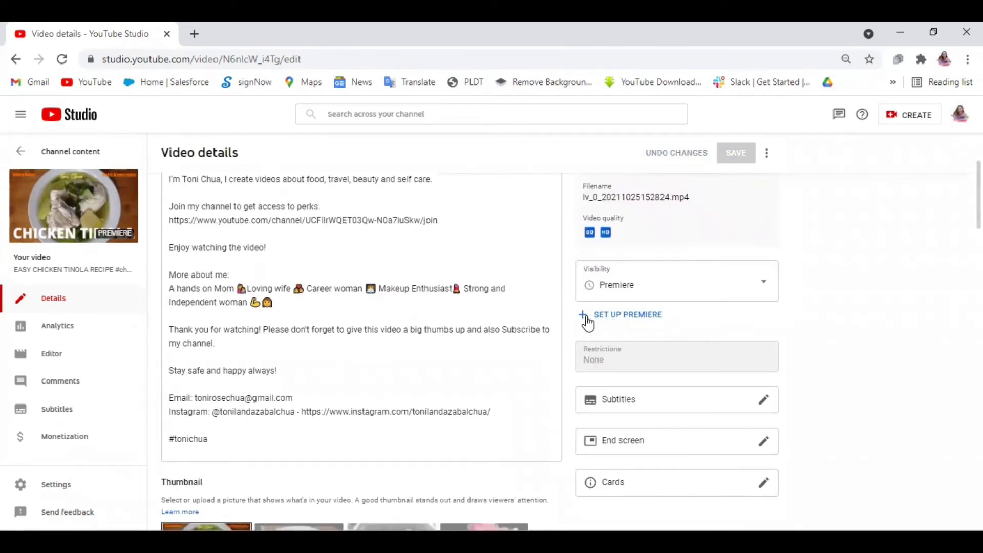
left_click(632, 319)
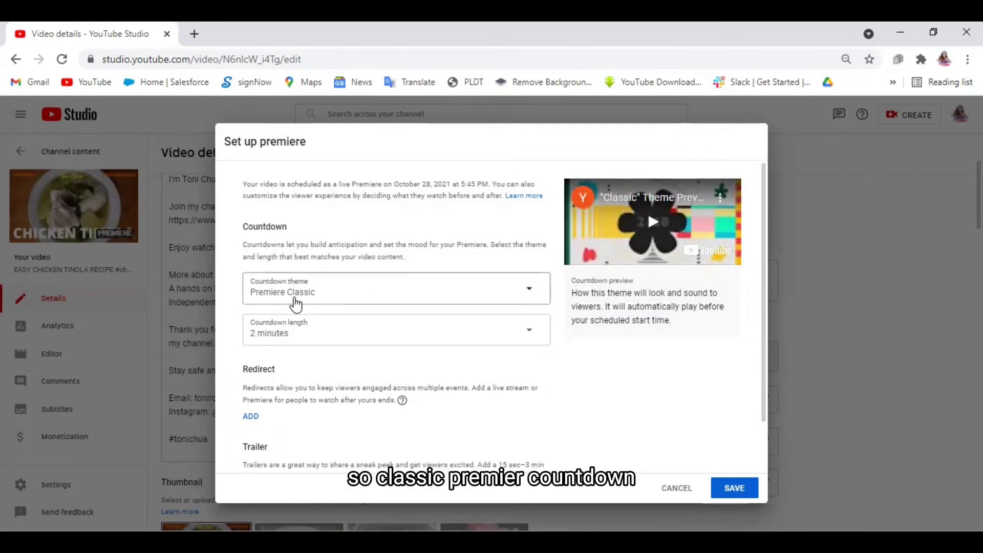
left_click(655, 225)
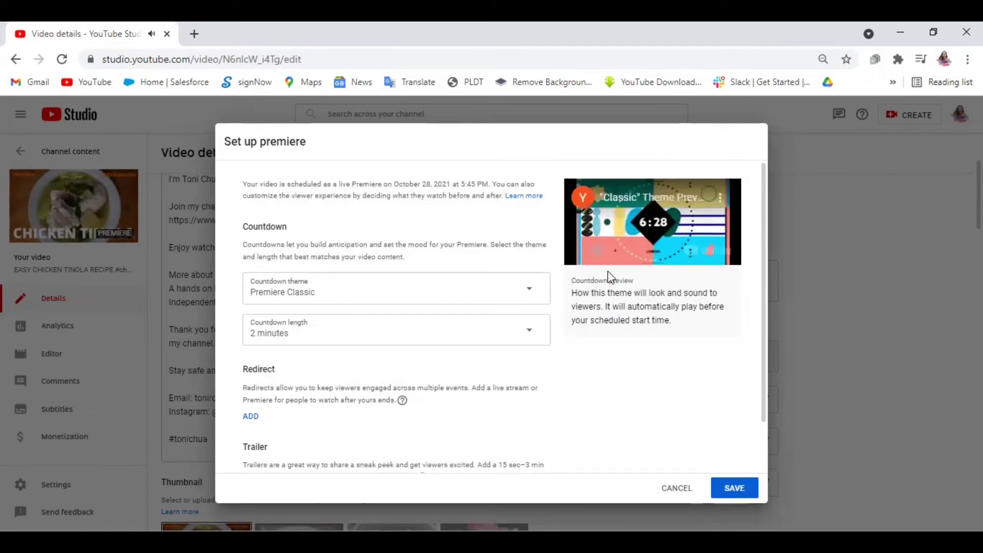
Try the Alternative countdown theme and play its preview.
left_click(516, 293)
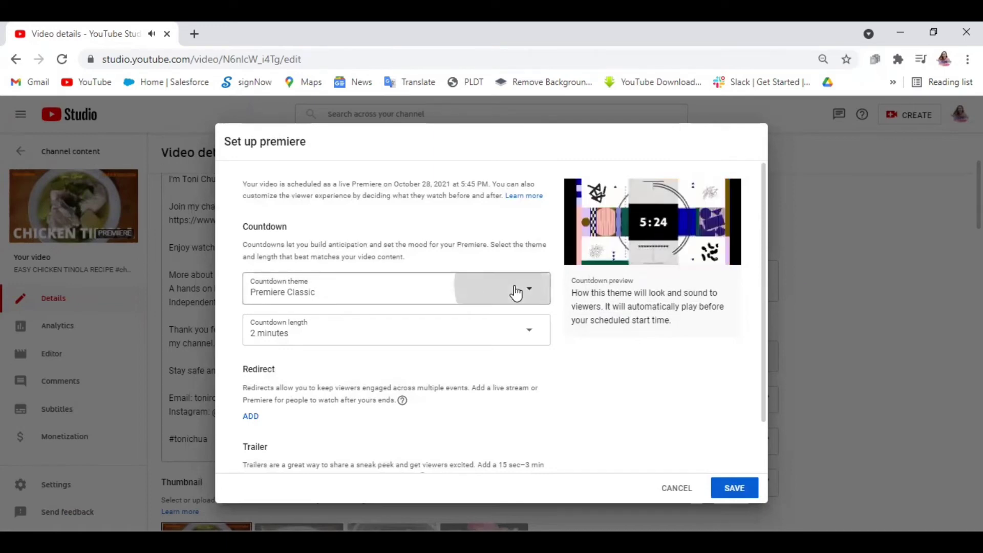
left_click(351, 310)
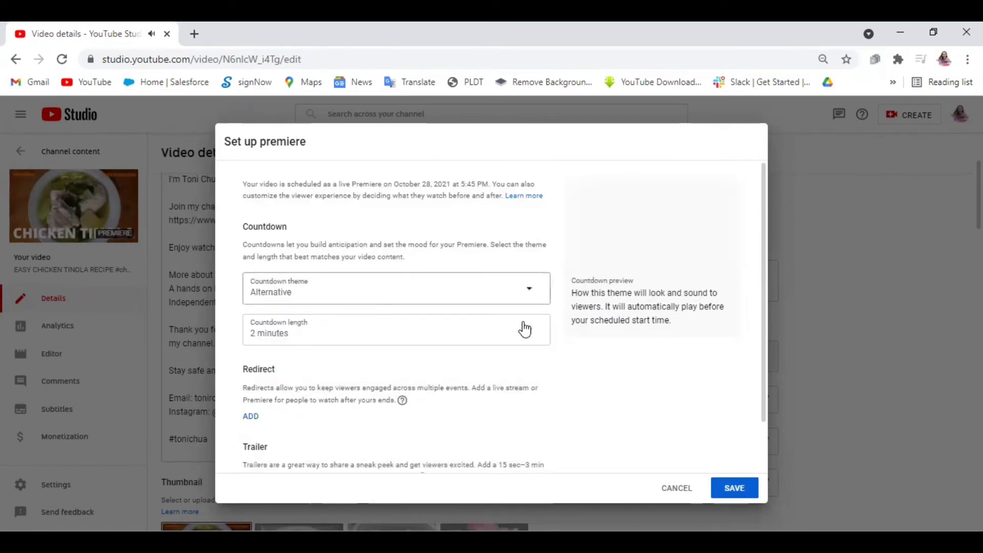
left_click(655, 228)
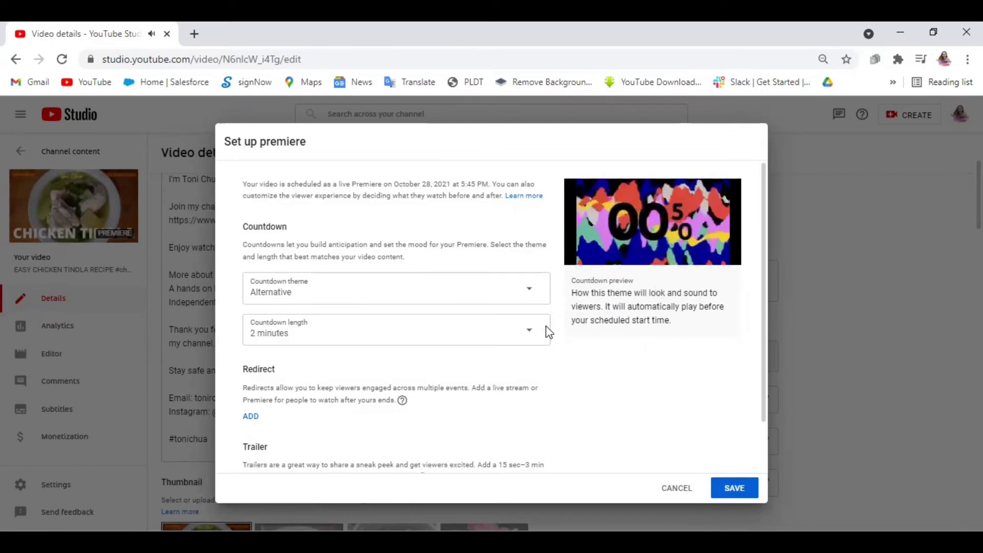
Set the Premiere's countdown theme to Ambient.
left_click(456, 296)
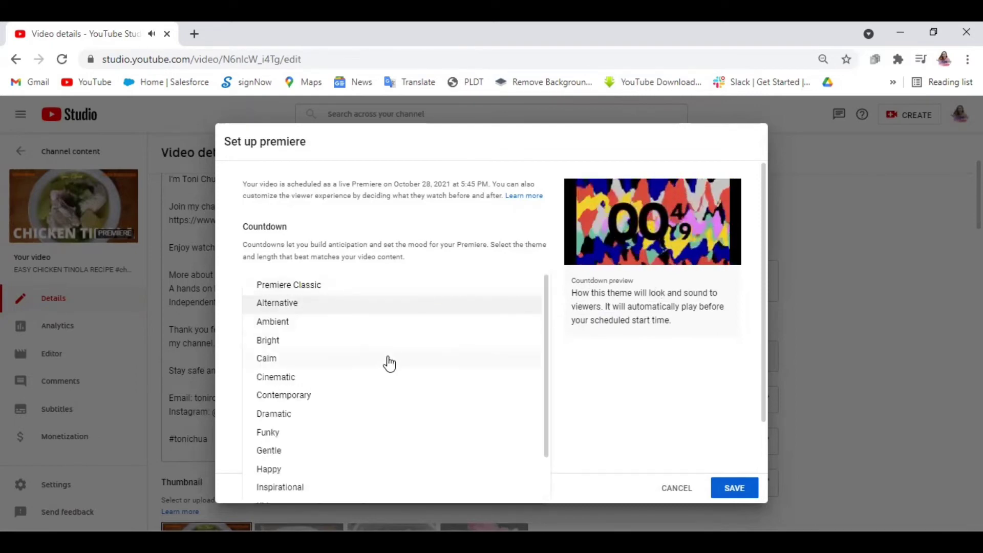
left_click(358, 322)
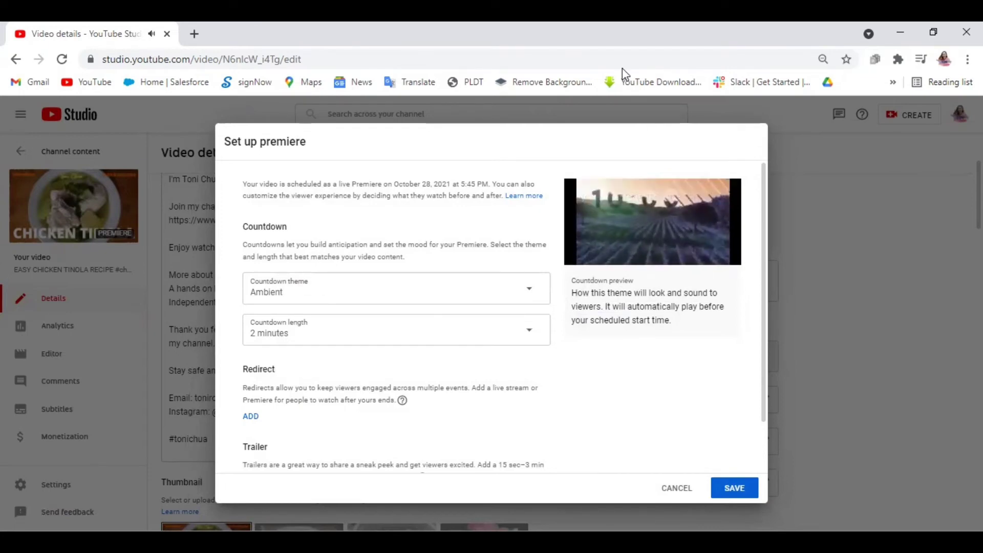
Try the Calm and Bright countdown themes for the Premiere and play the preview of Bright.
left_click(427, 296)
left_click(346, 333)
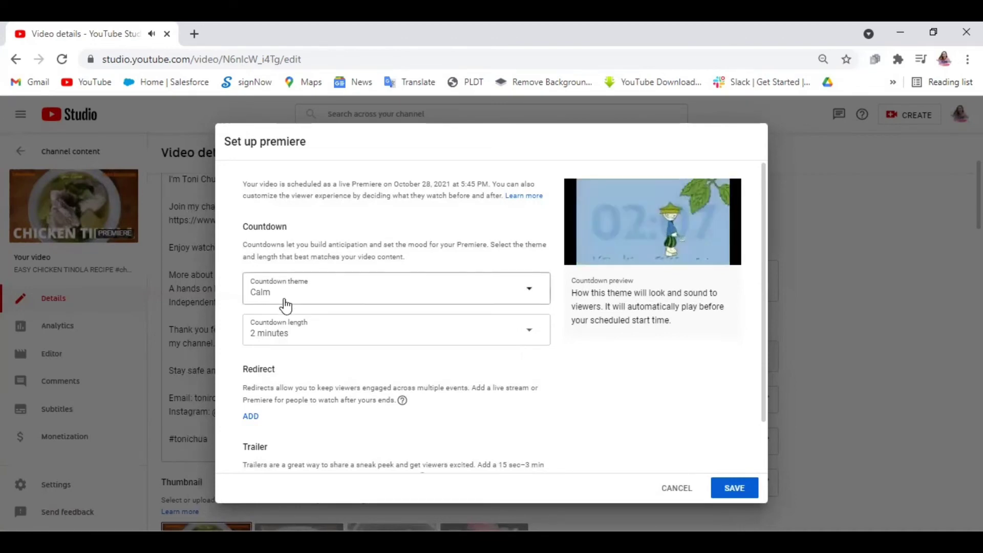
left_click(320, 305)
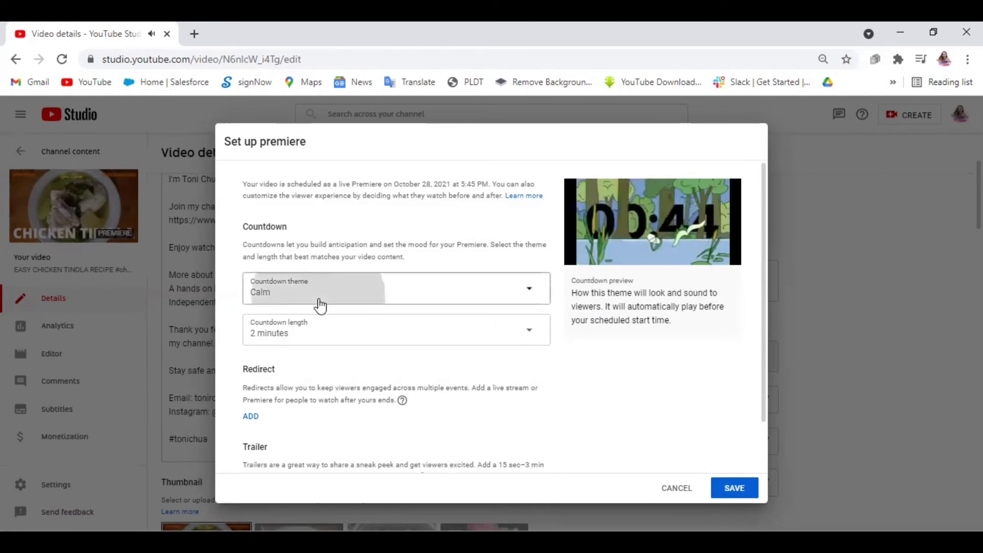
left_click(285, 342)
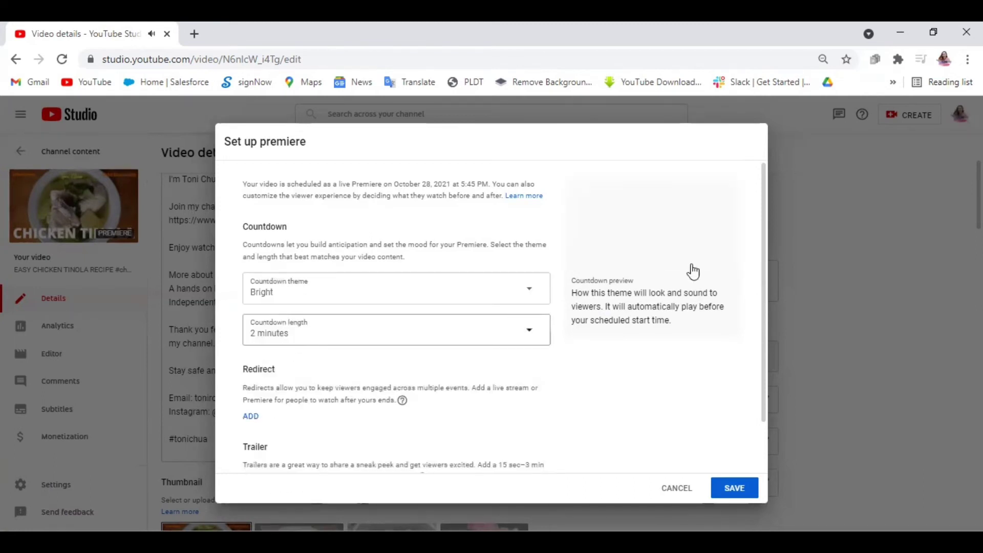
left_click(657, 233)
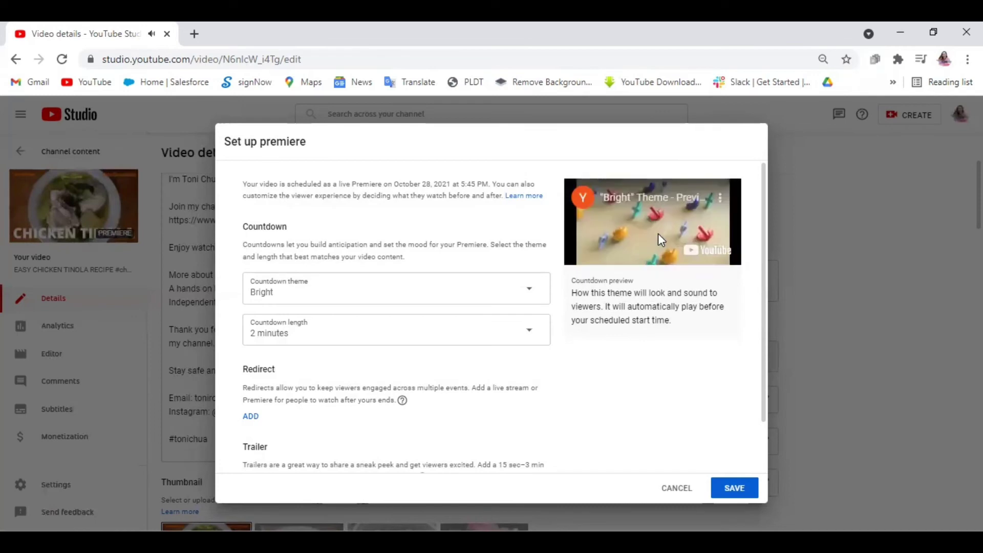
Try the Sports and Happy countdown themes for the Premiere and play their previews.
left_click(377, 295)
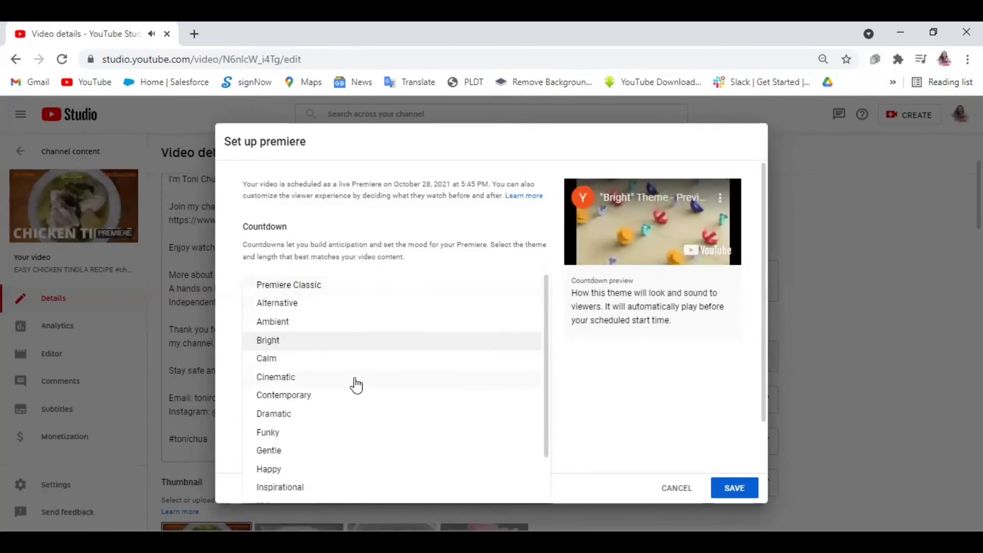
scroll(351, 397, "down", 2)
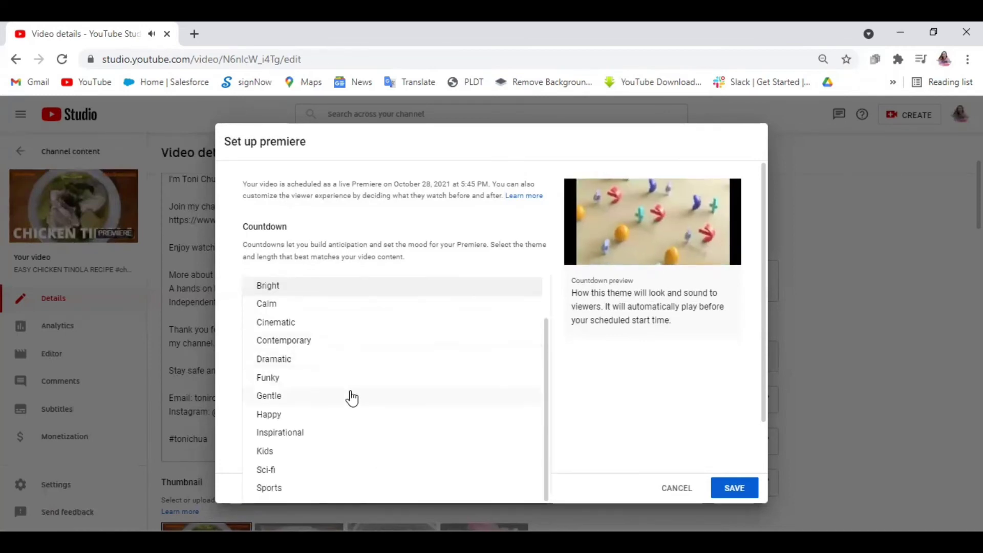
left_click(277, 489)
left_click(654, 221)
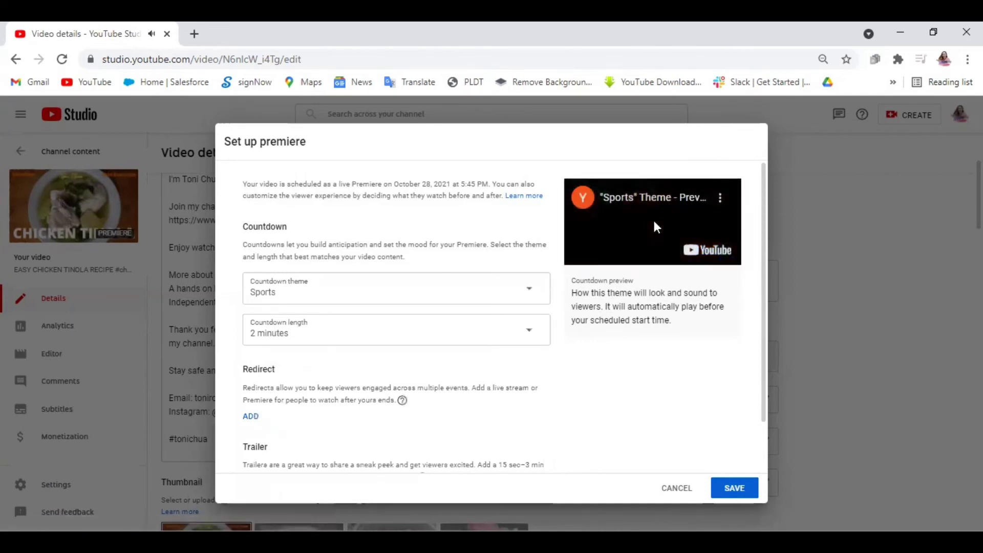
left_click(377, 290)
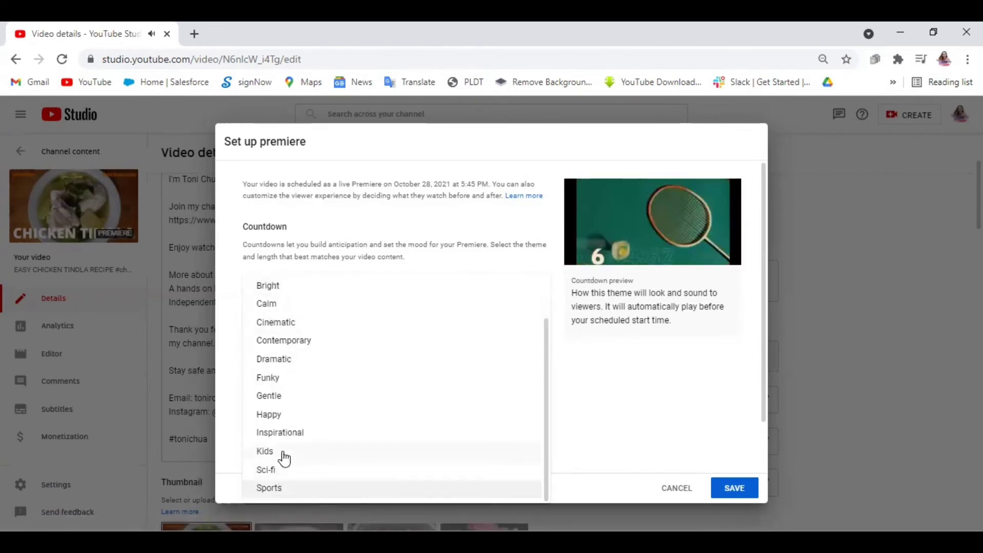
left_click(300, 413)
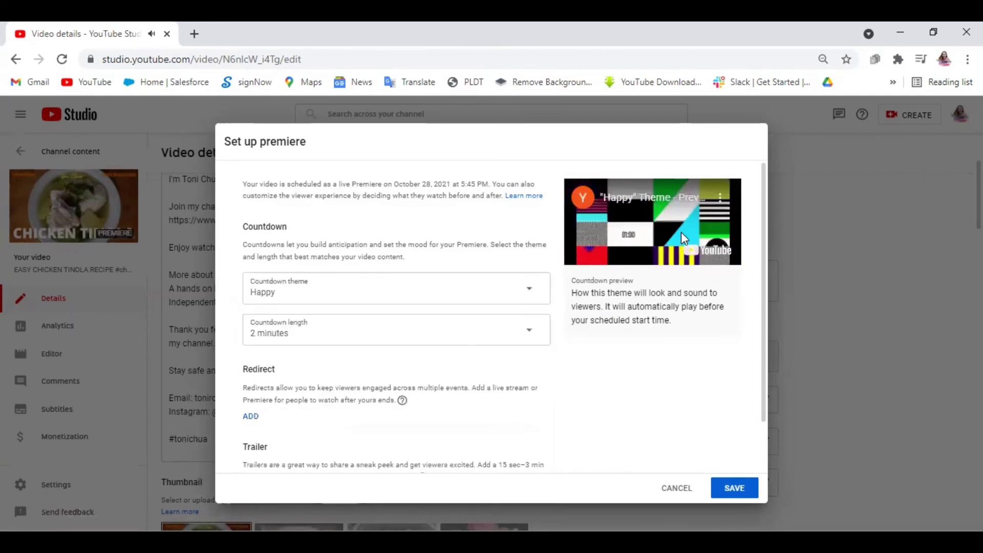
Set the Premiere's countdown theme to Calm and its countdown length to 2 minutes.
left_click(426, 286)
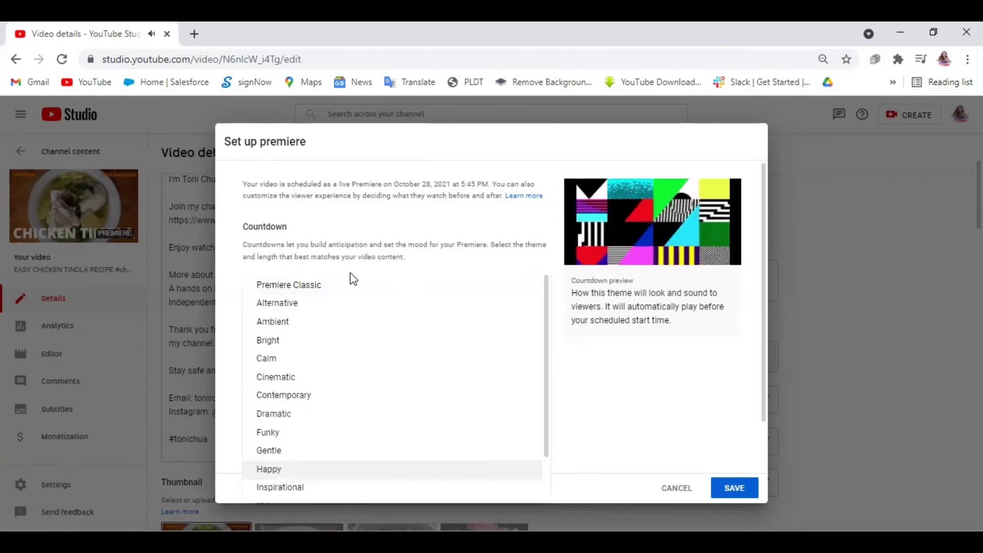
left_click(315, 360)
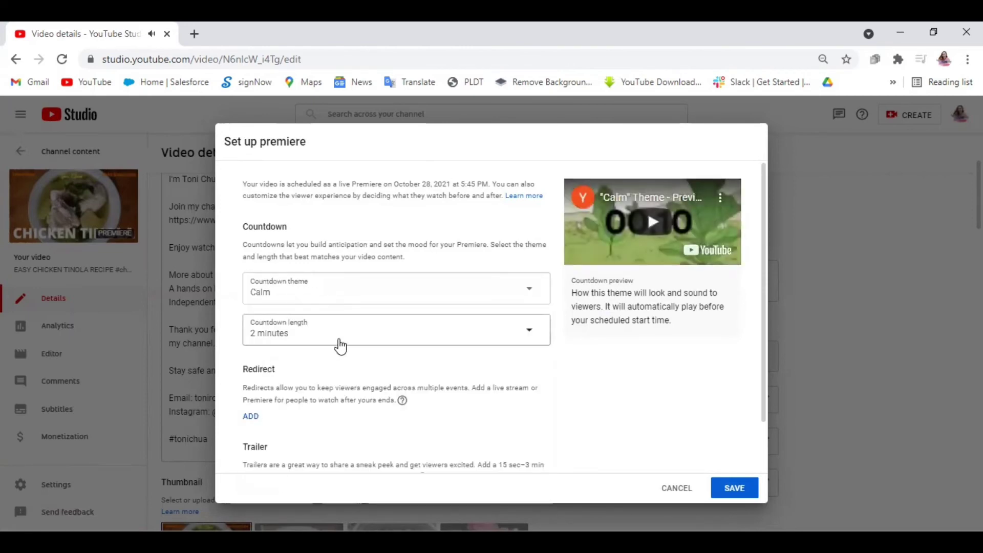
left_click(340, 346)
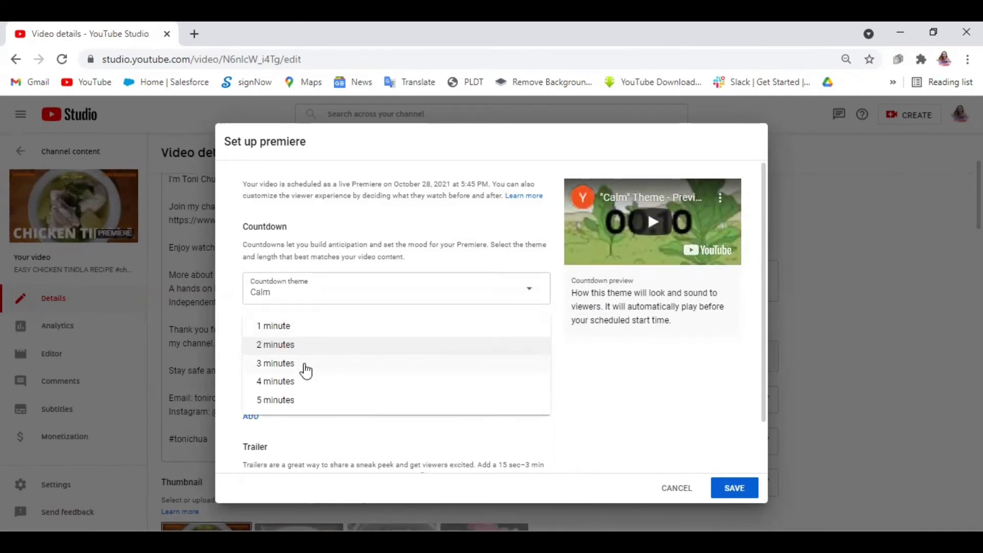
left_click(283, 345)
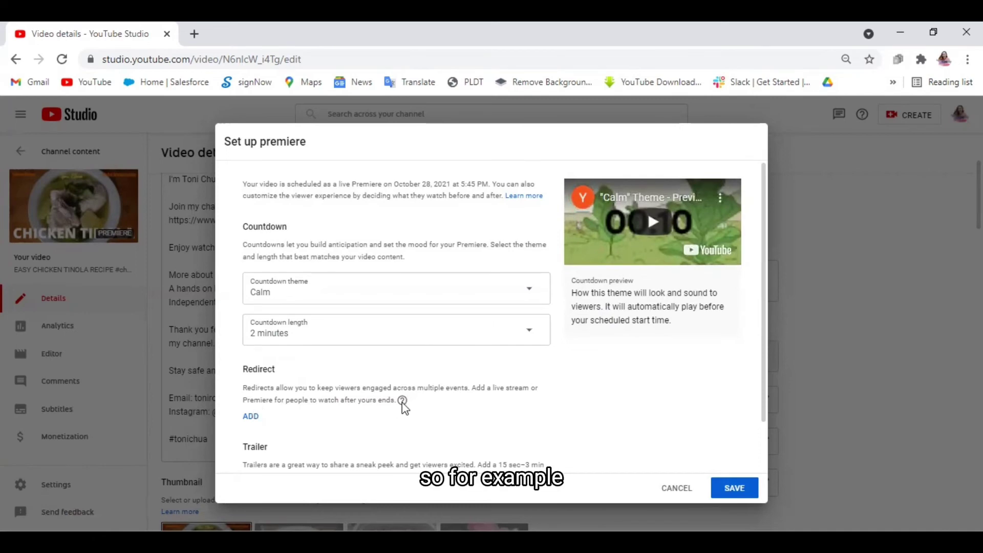
View the videos available as the Premiere's redirect and close the selection without choosing one.
mouse_move(403, 404)
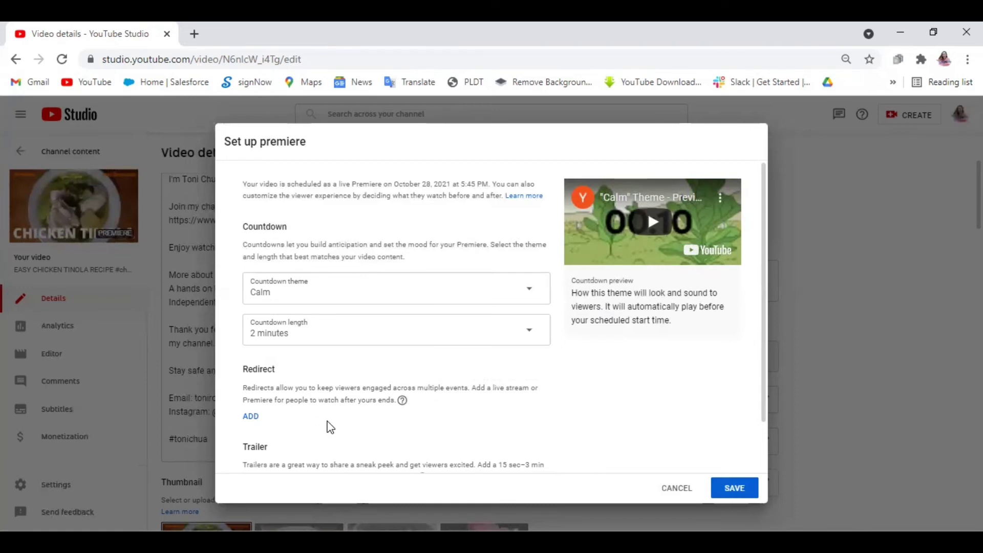
left_click(256, 422)
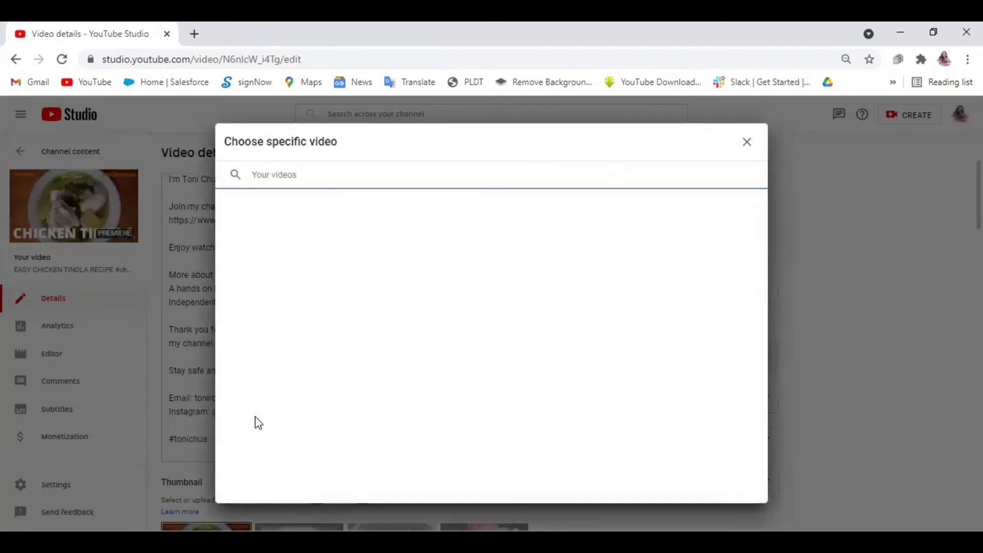
left_click(270, 177)
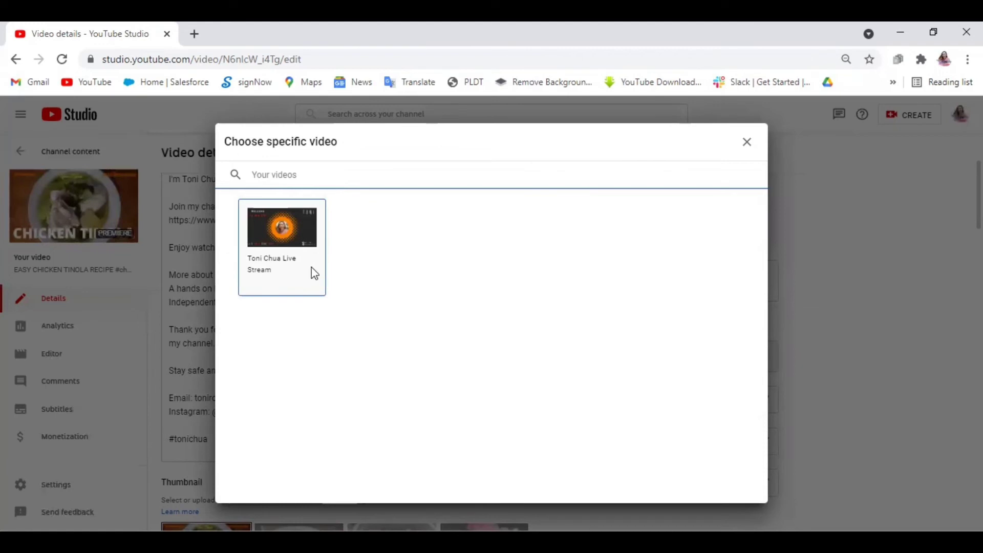
left_click(747, 146)
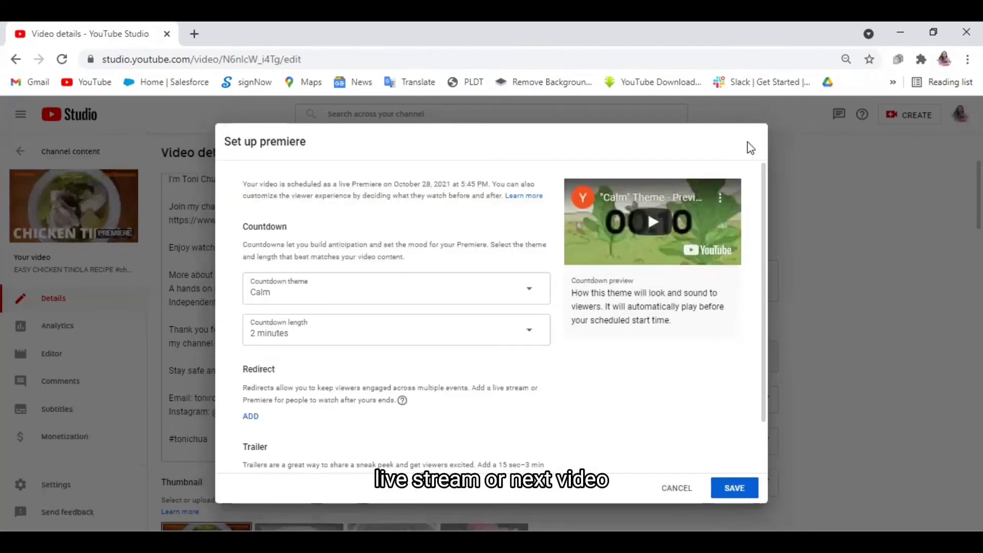
View the videos available as the Premiere's trailer and close the selection without choosing one.
scroll(467, 417, "down", 1)
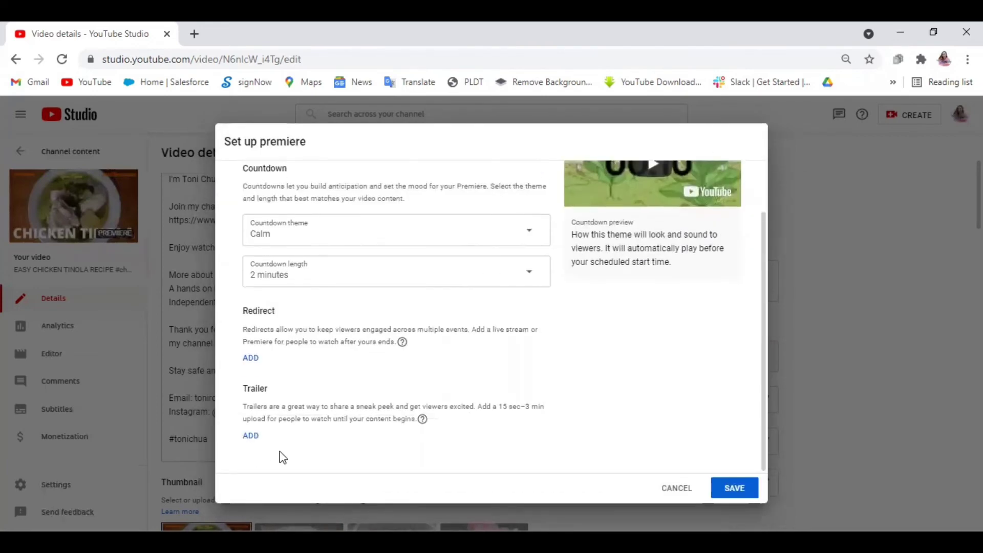
left_click(249, 435)
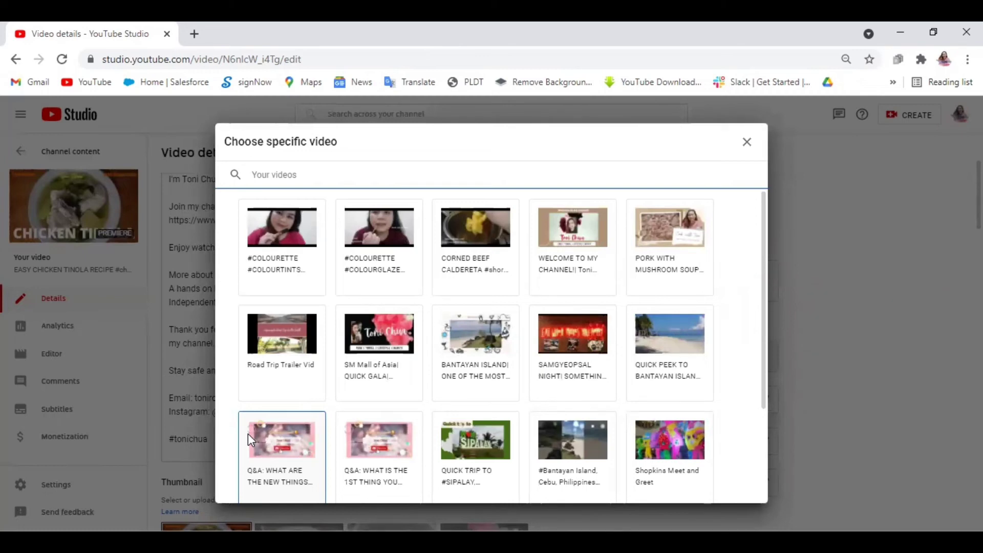
left_click(748, 144)
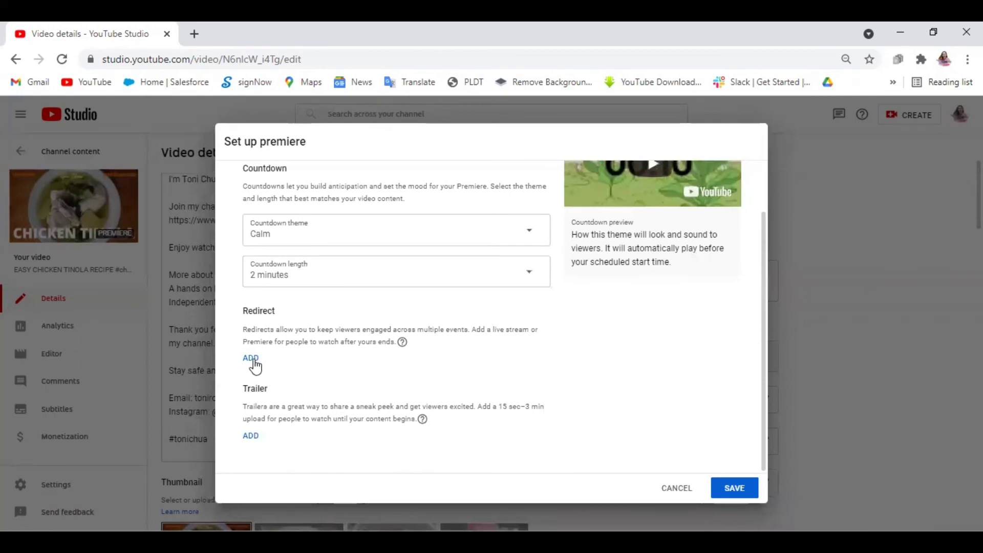
Try the Gentle countdown theme for the Premiere and play its preview.
scroll(485, 383, "up", 2)
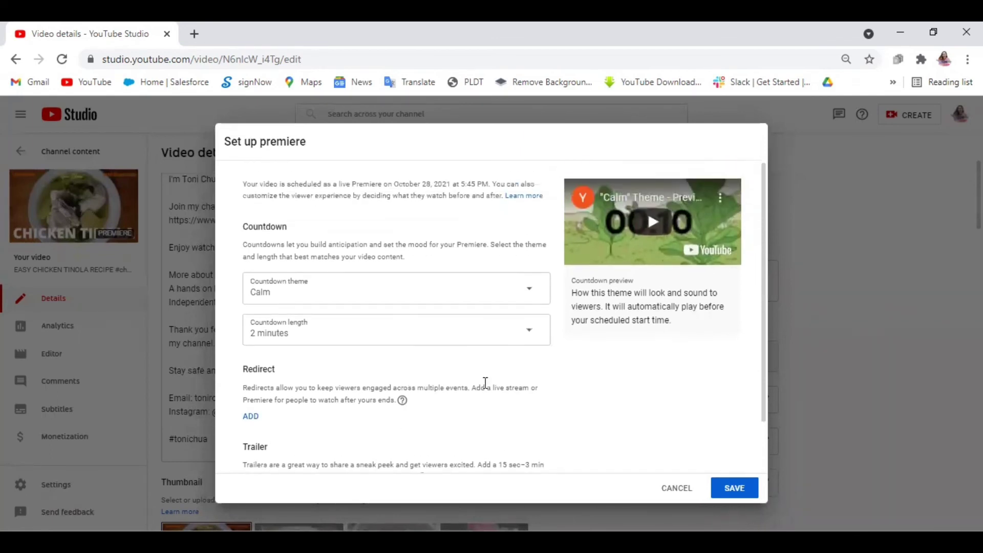
left_click(408, 296)
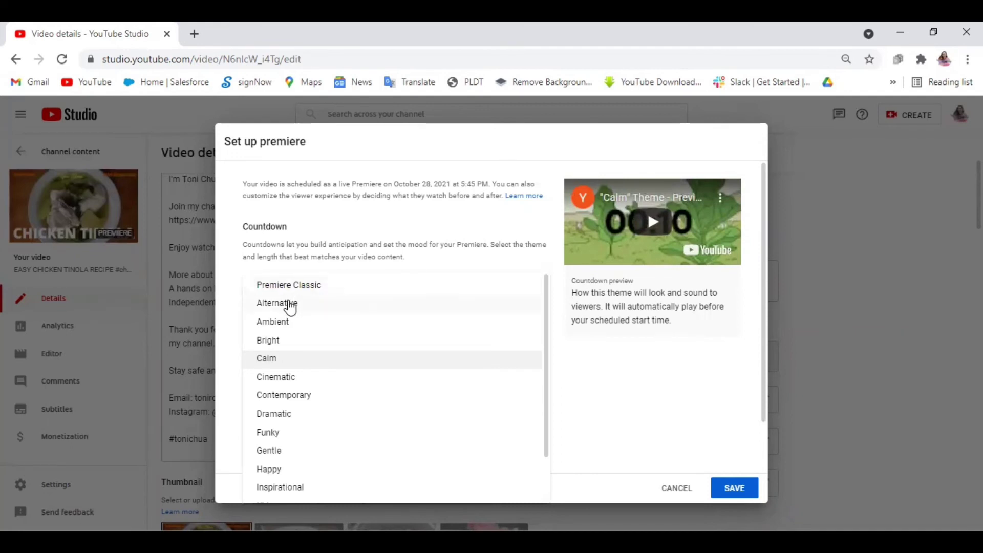
scroll(309, 383, "down", 1)
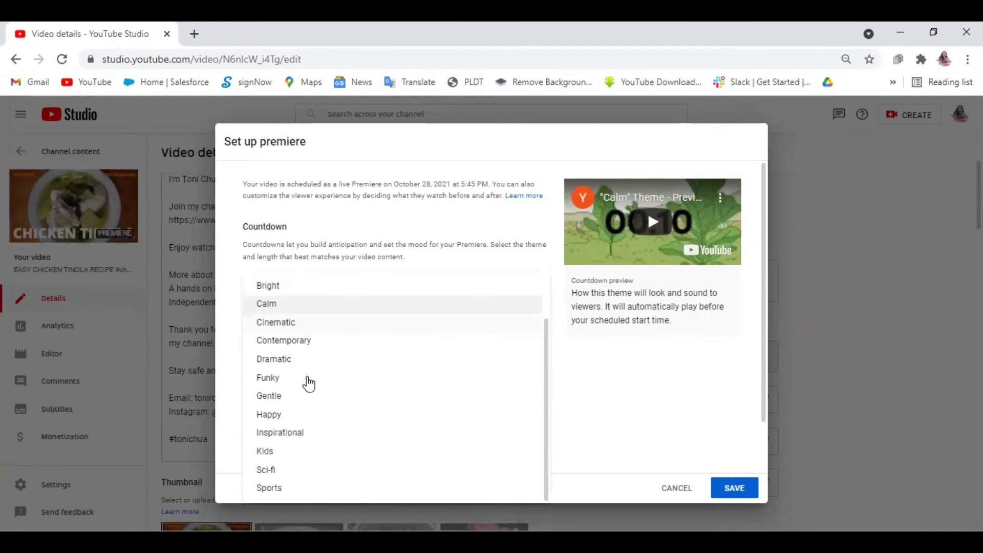
left_click(308, 395)
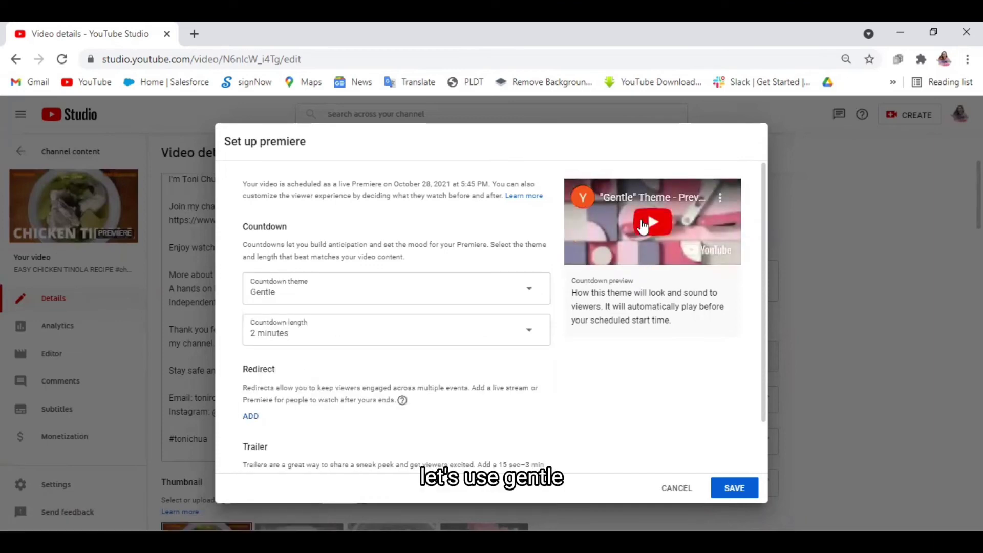
left_click(643, 226)
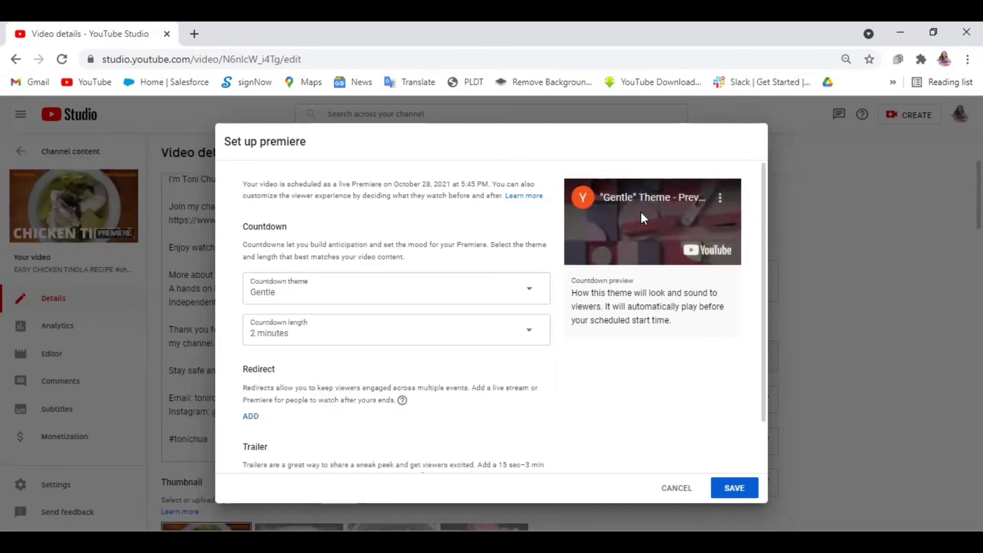
Try the Happy countdown theme for the Premiere and play its preview.
left_click(357, 294)
scroll(320, 407, "down", 1)
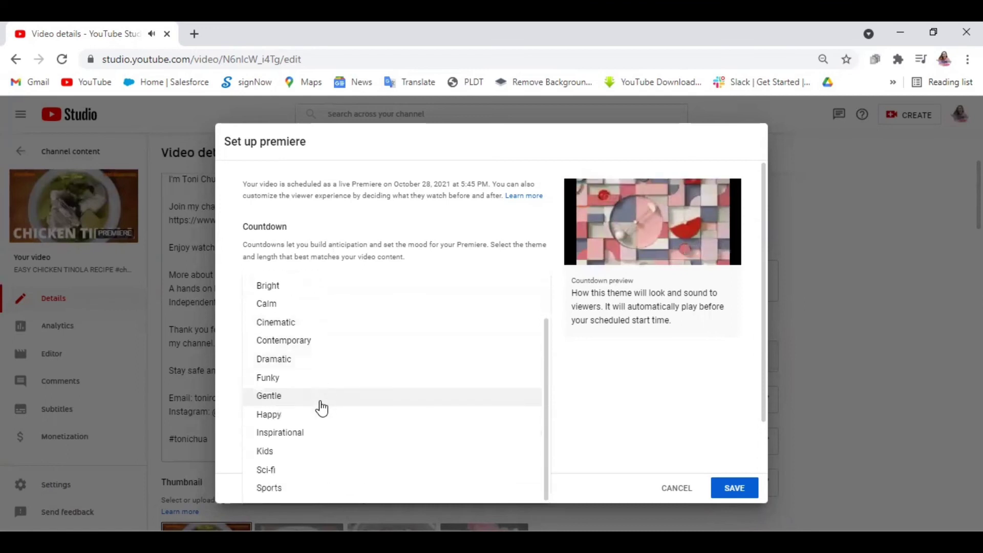
left_click(310, 414)
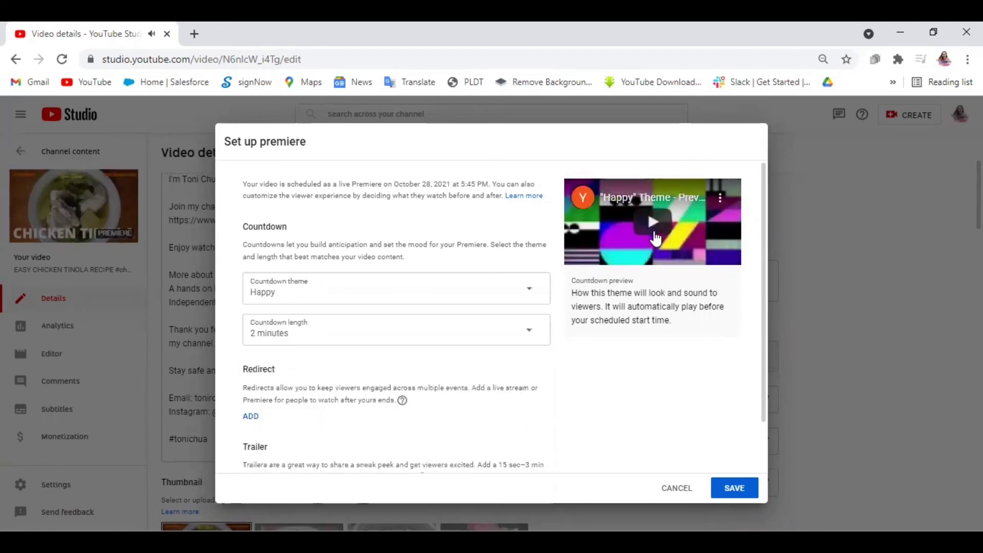
left_click(654, 232)
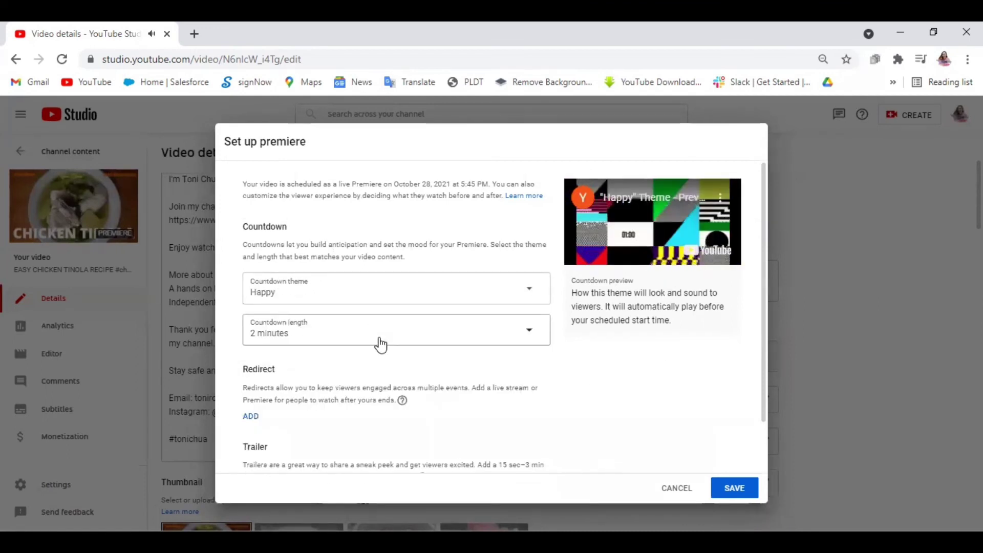
Try the Kids countdown theme for the Premiere and play its preview.
left_click(377, 289)
scroll(373, 441, "down", 1)
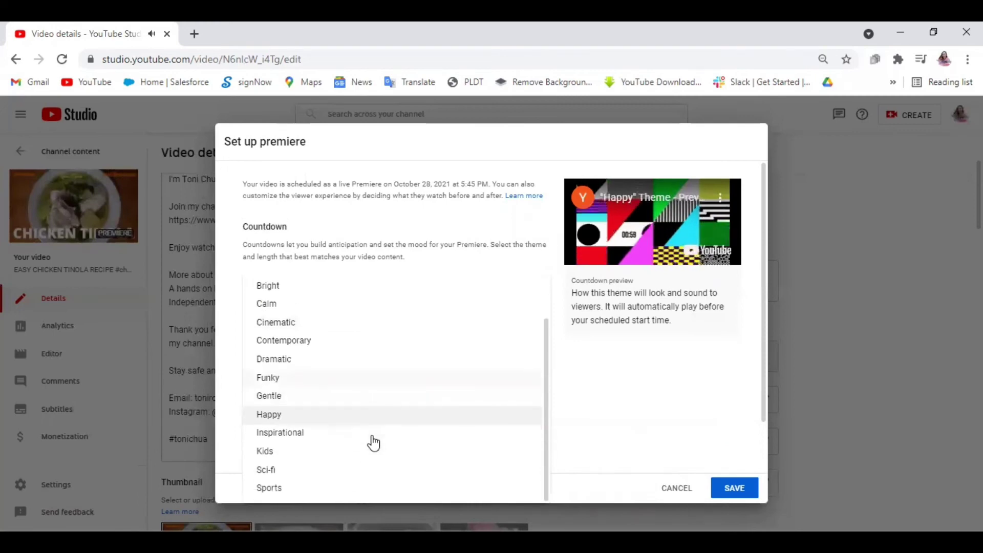
left_click(345, 451)
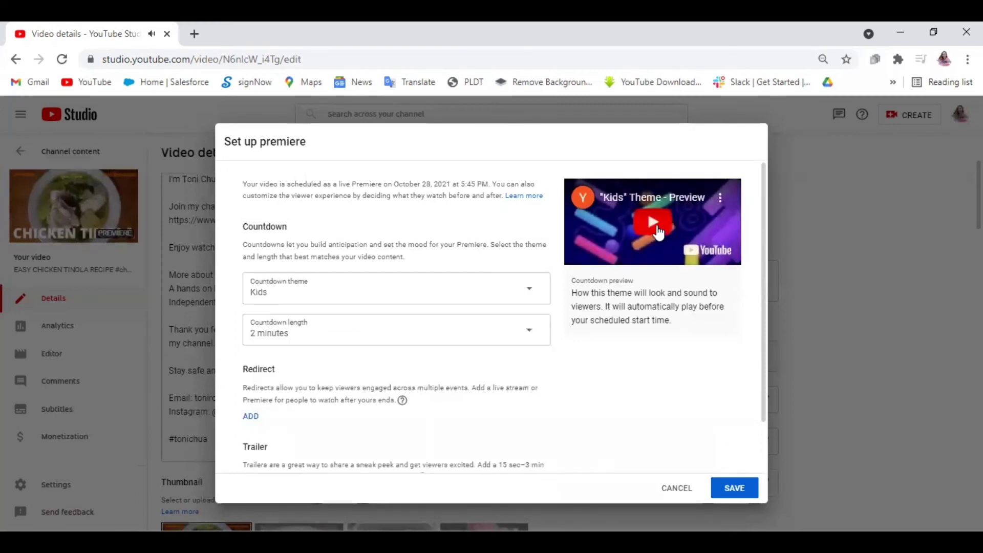
left_click(658, 231)
Try the Contemporary countdown theme for the Premiere and play its preview.
left_click(439, 294)
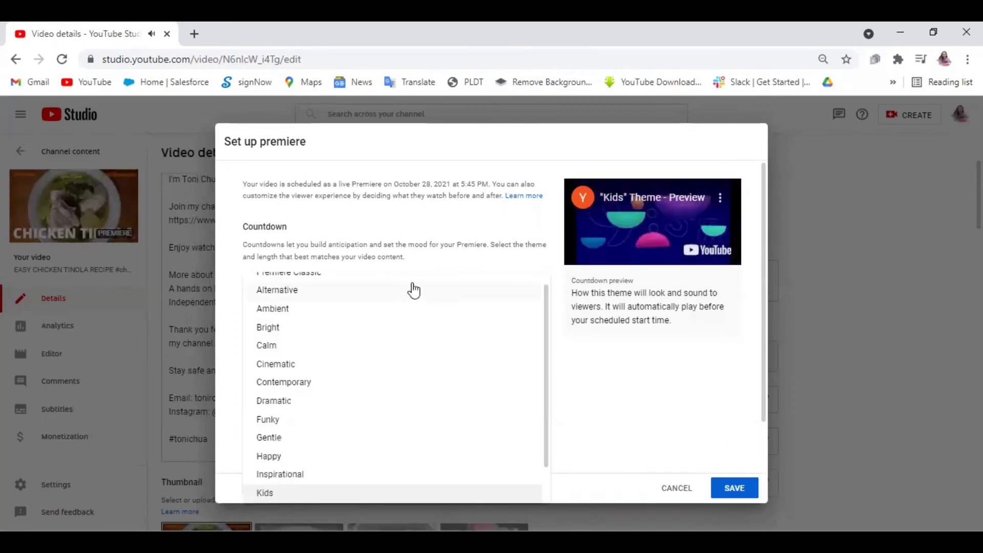
scroll(448, 450, "down", 1)
scroll(449, 452, "up", 1)
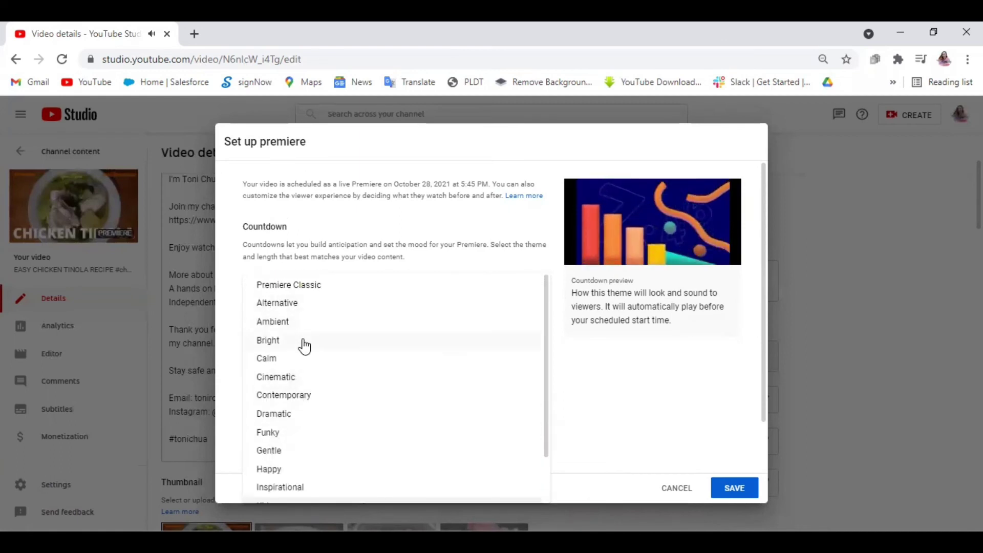
left_click(292, 397)
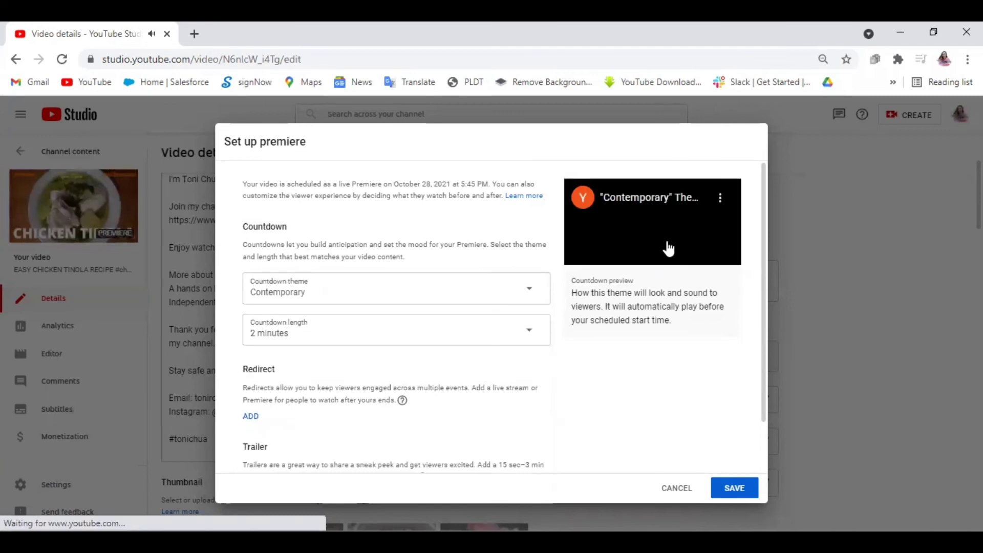
Set the Premiere's countdown theme to Dramatic.
left_click(379, 303)
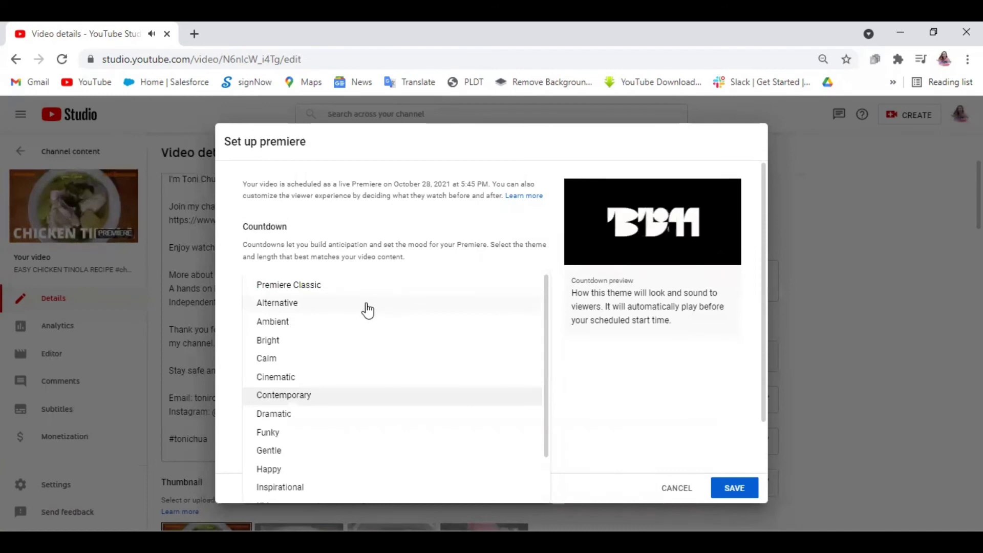
left_click(280, 416)
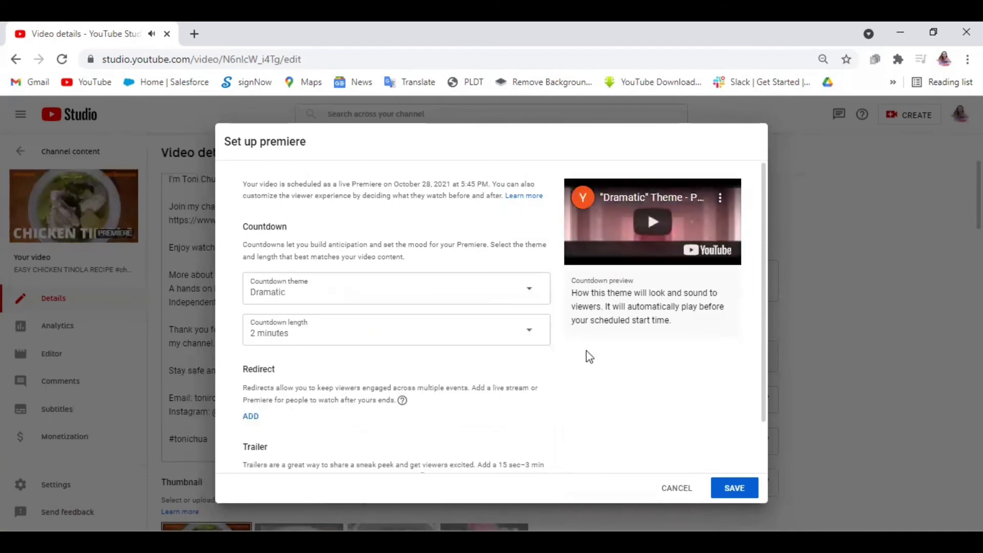
Play the Dramatic countdown preview, and try the Funky theme for the Premiere with its preview.
left_click(660, 227)
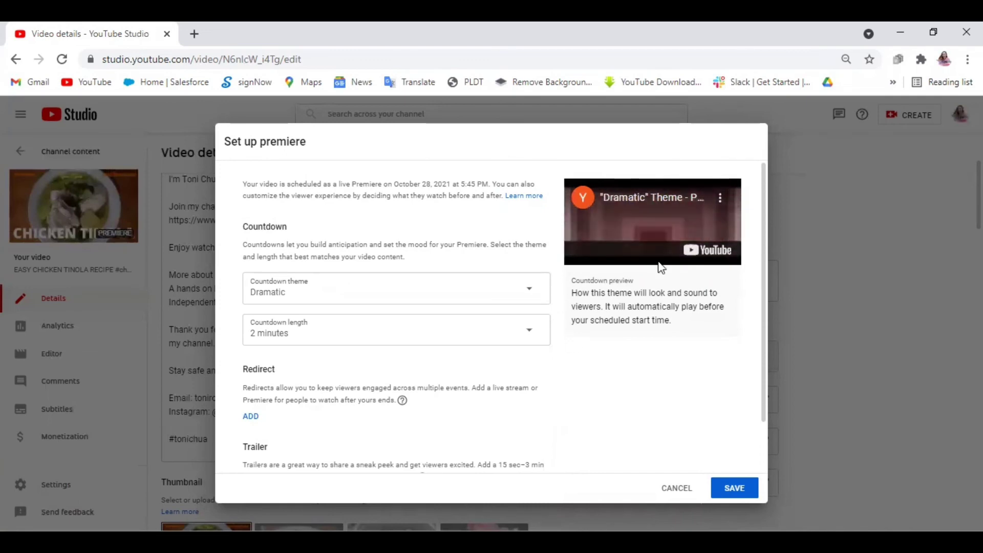
left_click(416, 301)
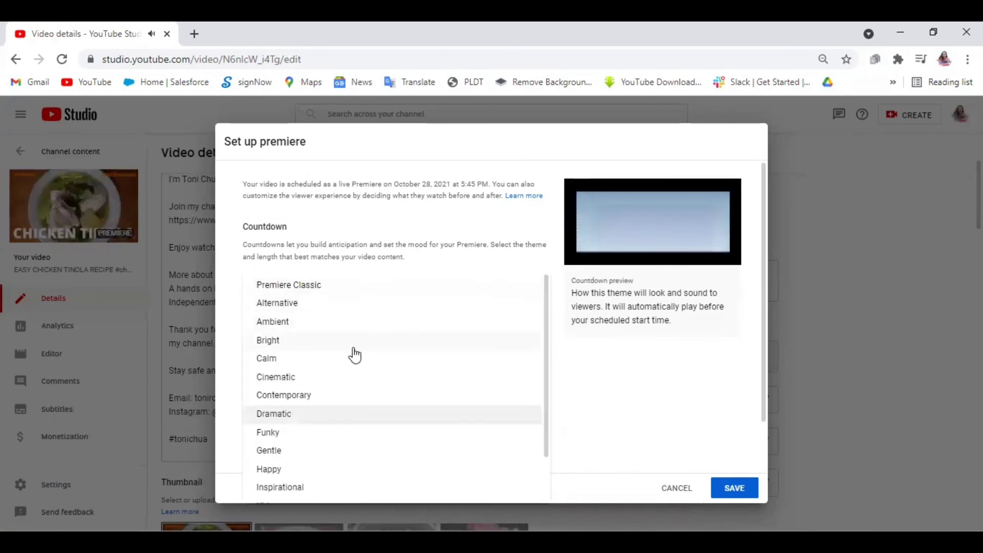
scroll(348, 450, "down", 1)
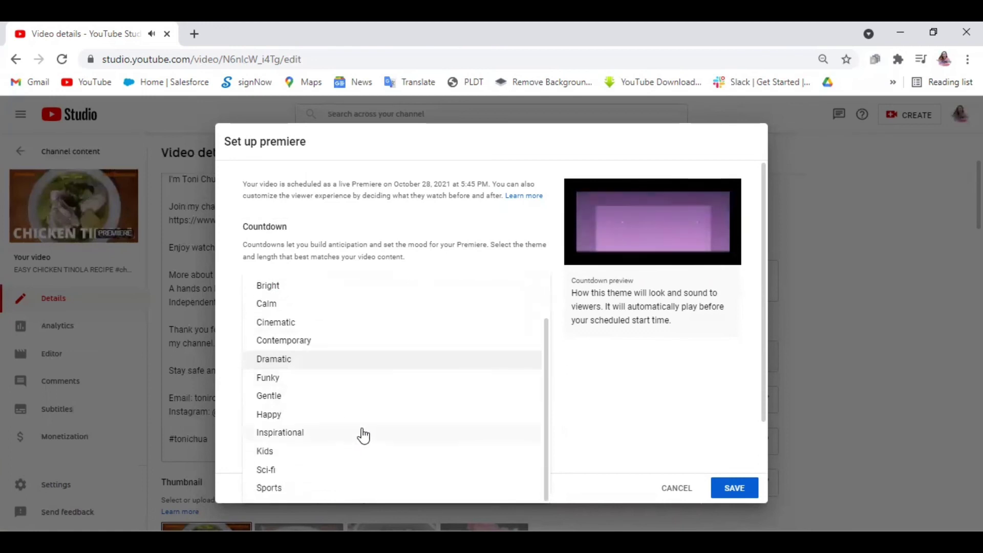
scroll(332, 446, "up", 1)
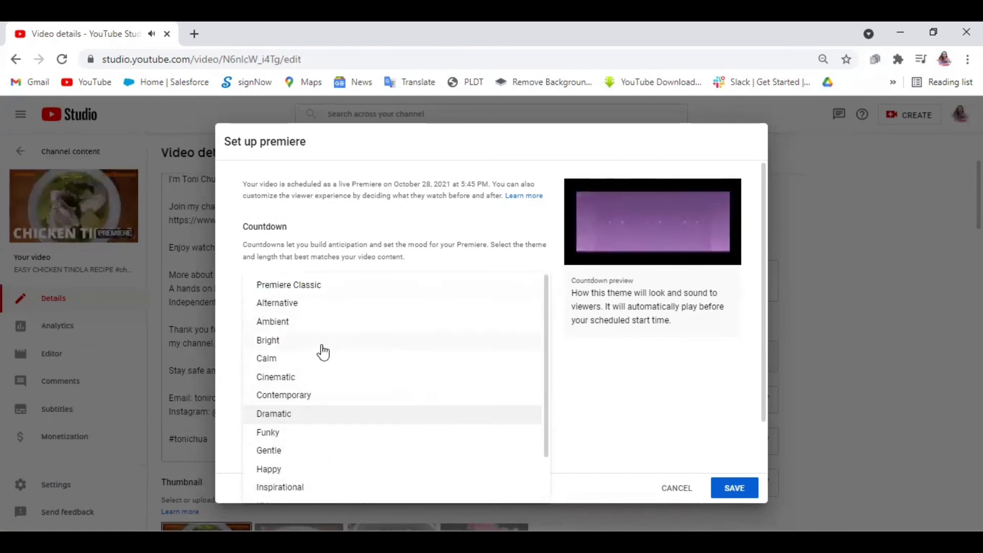
left_click(299, 436)
left_click(654, 223)
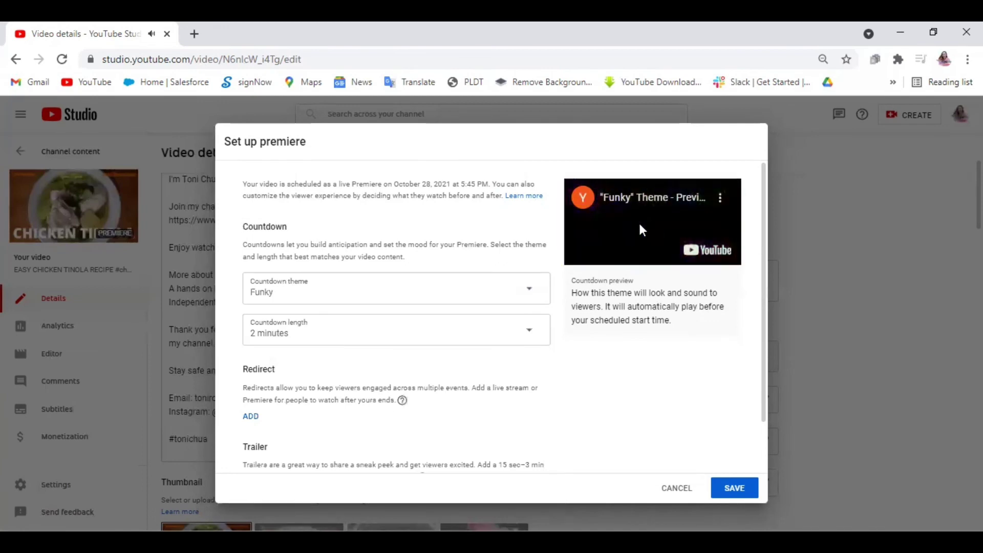
Set the Premiere's countdown theme to Calm, play its preview, and save the premiere setup and the video details.
left_click(494, 291)
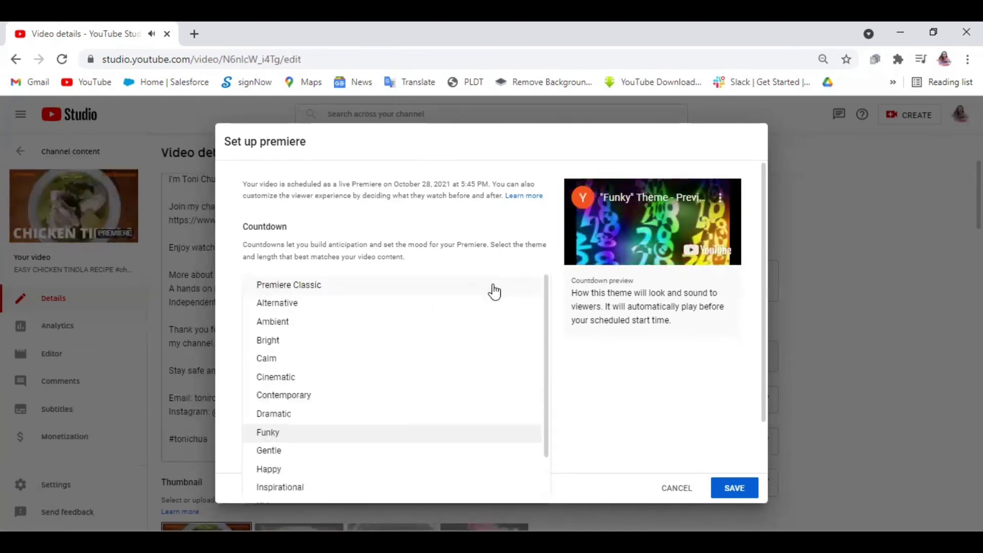
left_click(286, 361)
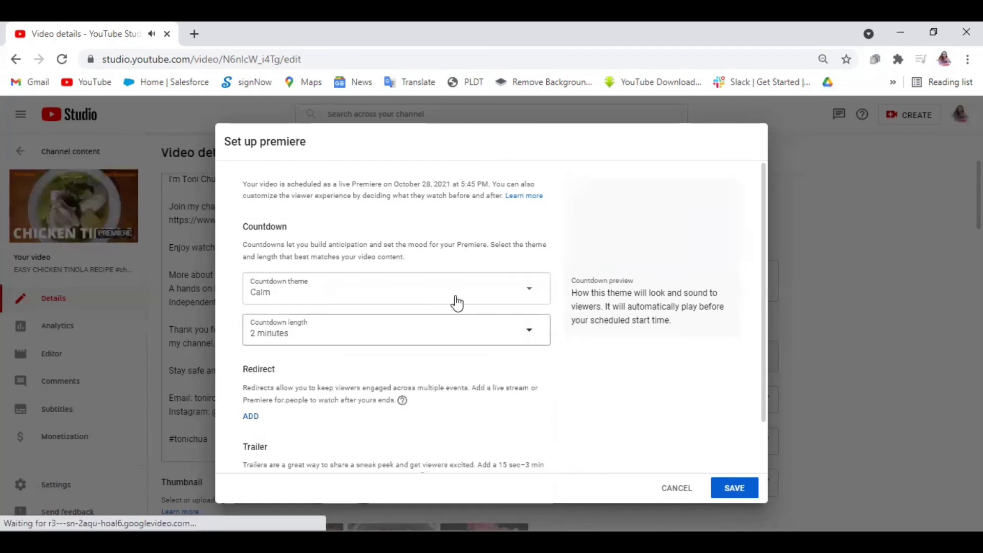
left_click(652, 234)
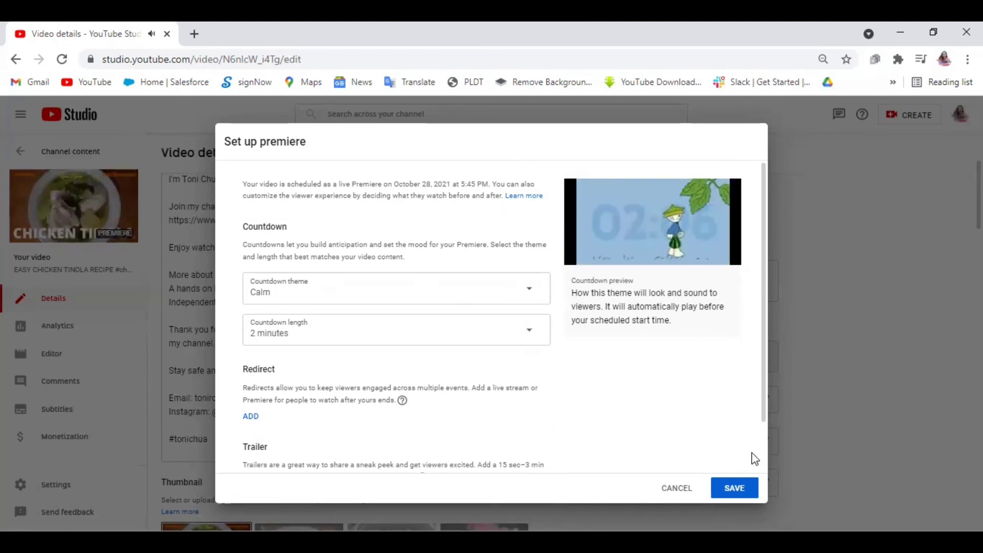
left_click(742, 494)
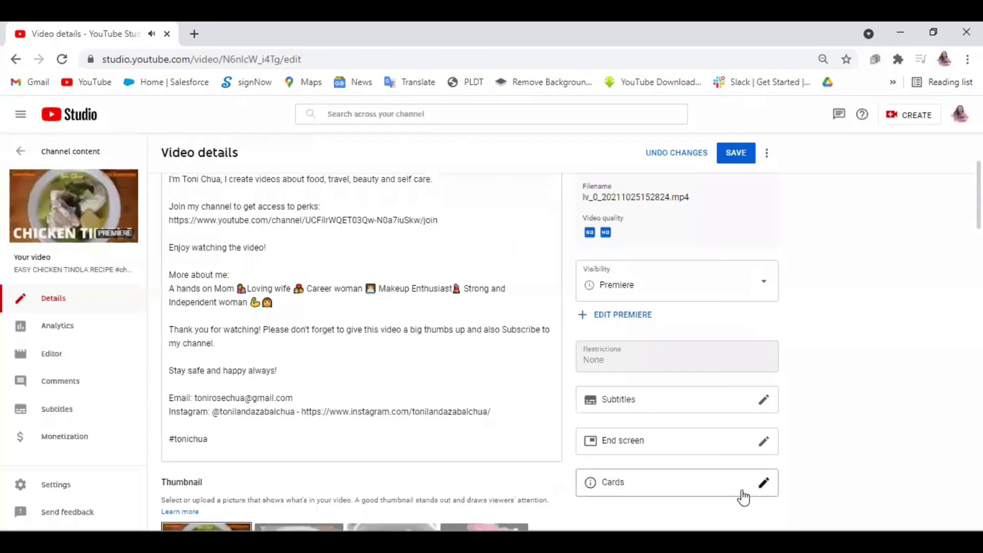
left_click(736, 158)
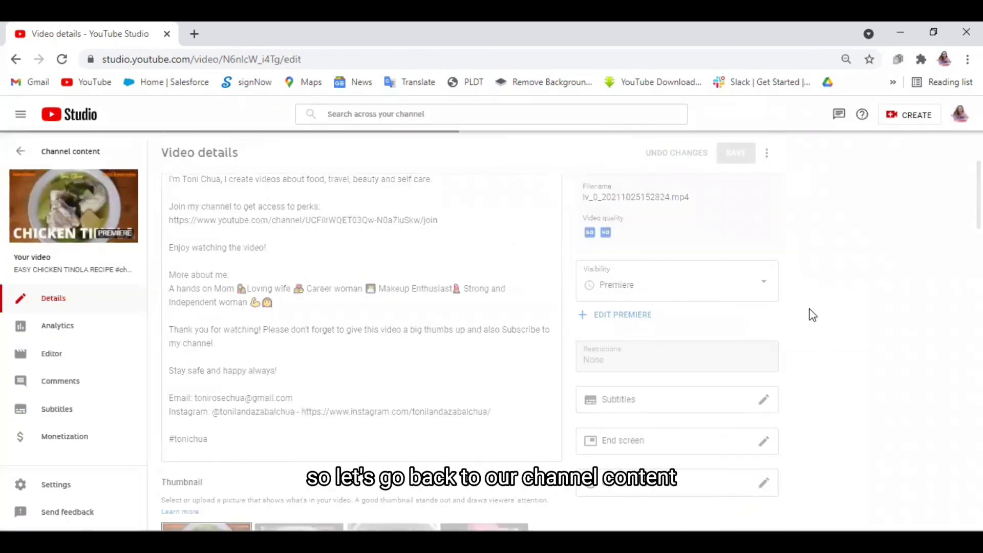
Check the chicken tinola video's Premiere schedule in the channel content list, and open the public channel page's videos.
left_click(62, 150)
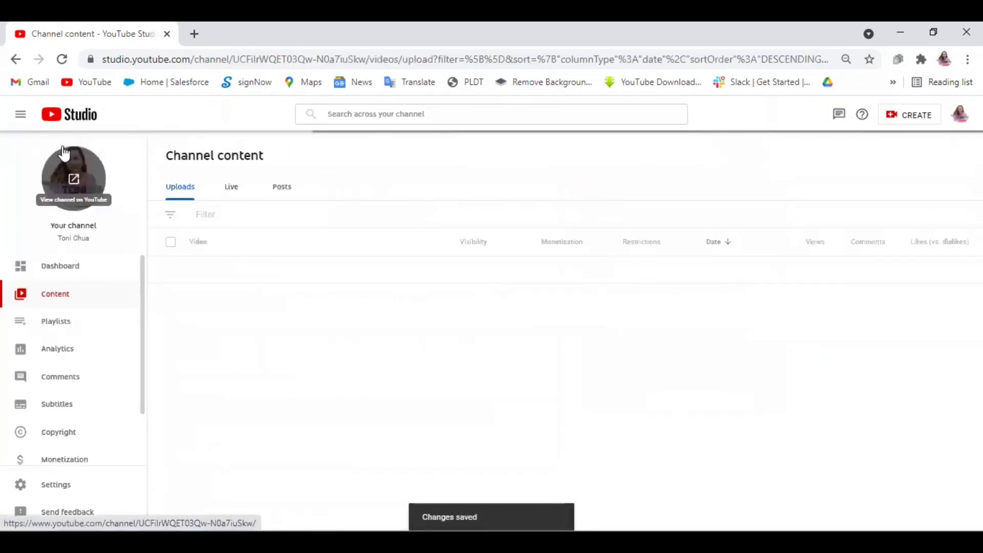
mouse_move(484, 283)
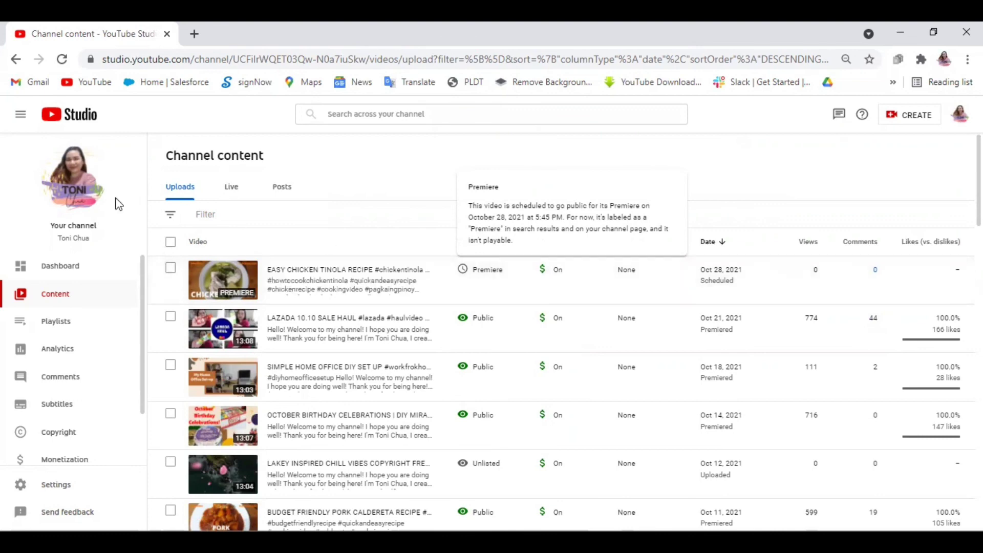
left_click(71, 185)
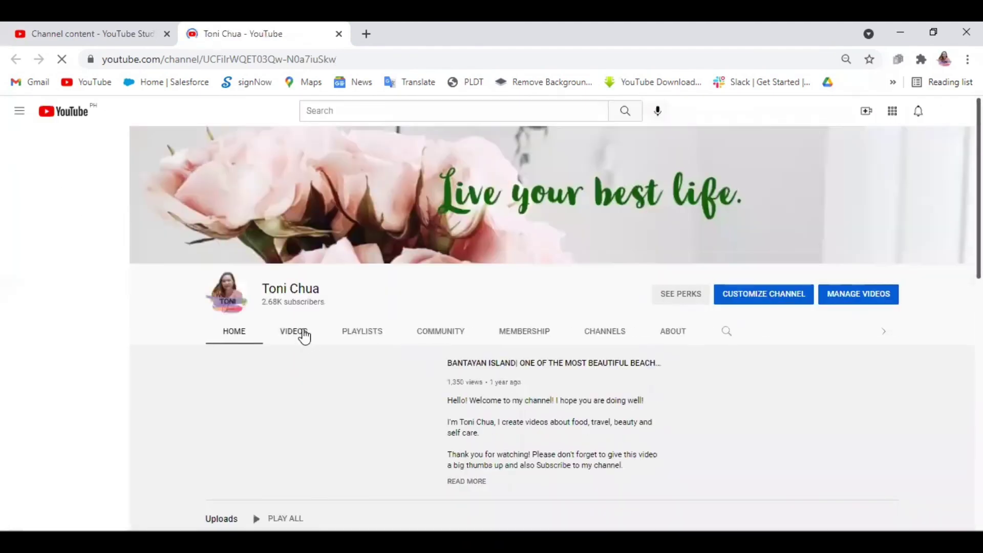
left_click(303, 333)
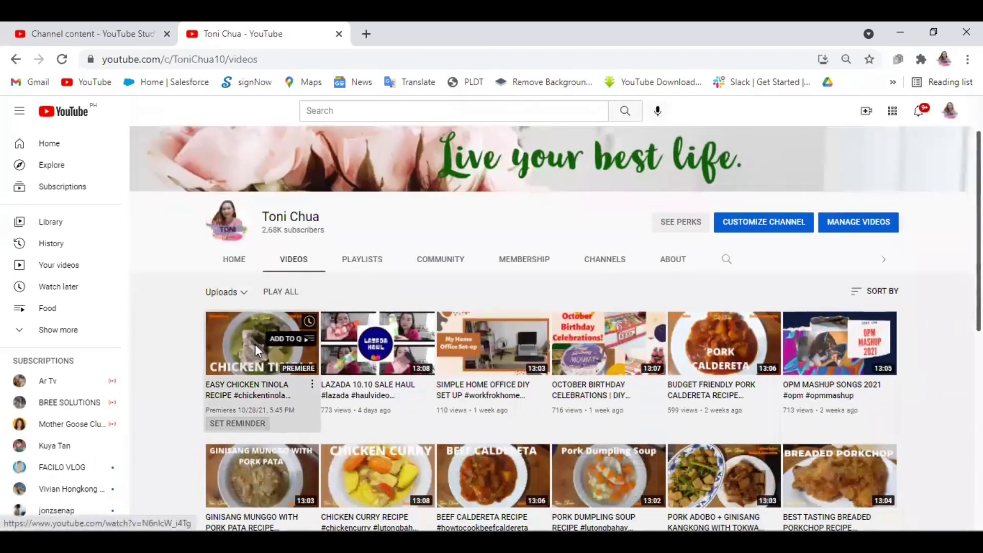
Open the Easy Chicken Tinola Recipe Premiere from the channel's uploads and look over its watch page.
left_click(255, 344)
scroll(255, 344, "down", 1)
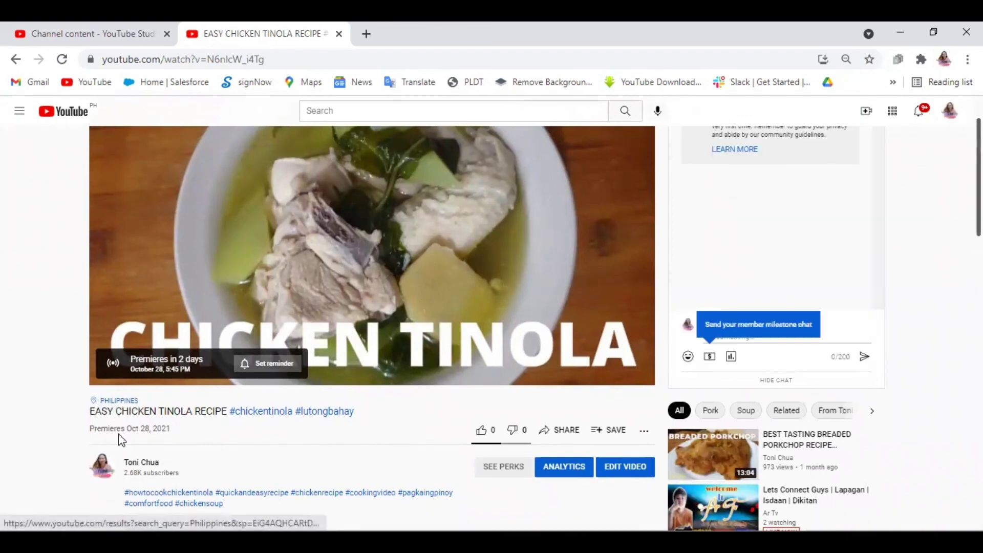
scroll(118, 434, "down", 2)
scroll(194, 474, "down", 3)
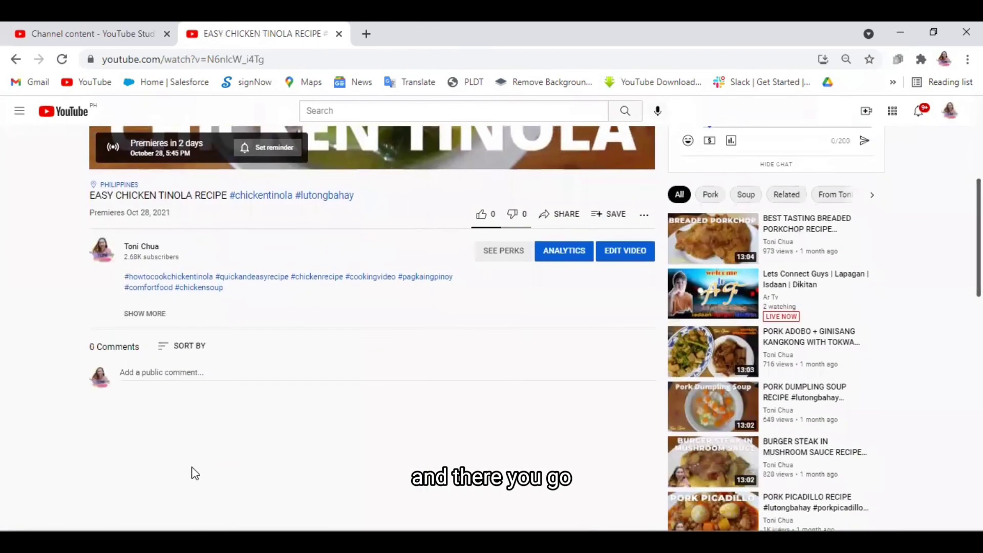
scroll(195, 474, "up", 4)
scroll(195, 474, "up", 1)
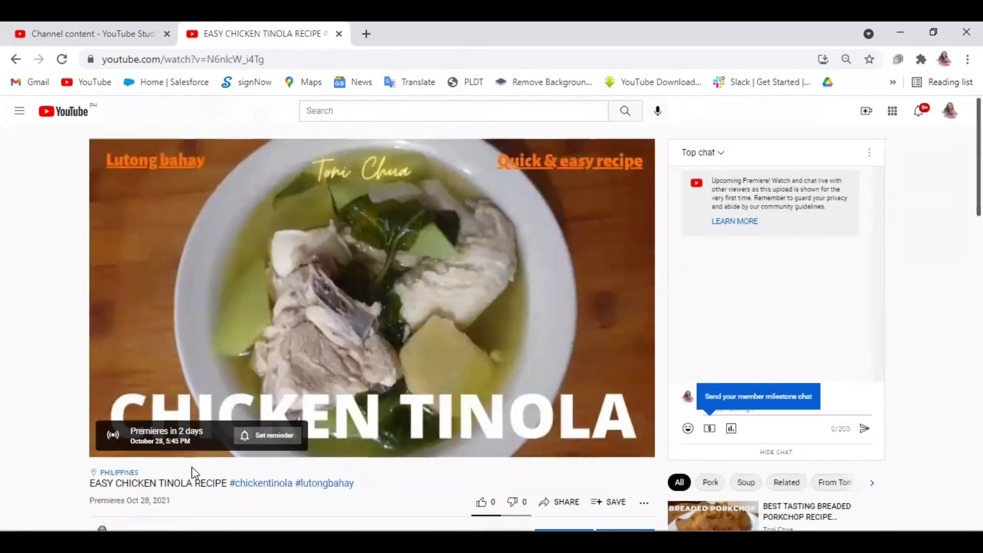